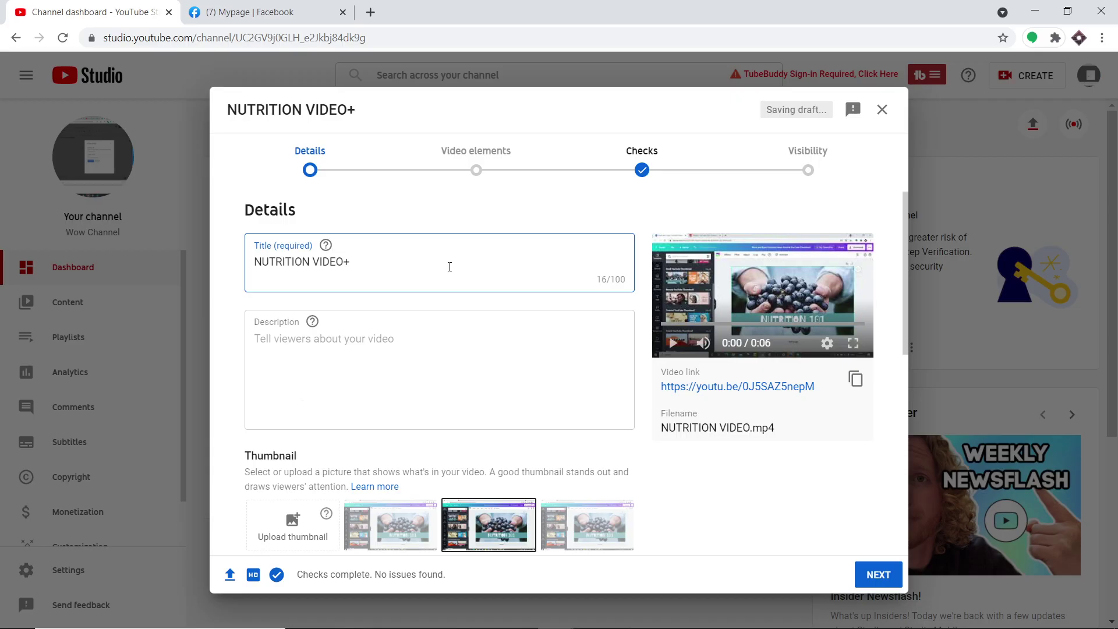
Correct the video title to "NUTRITION VIDEO" and mark the video as not made for kids.
key(BackSpace)
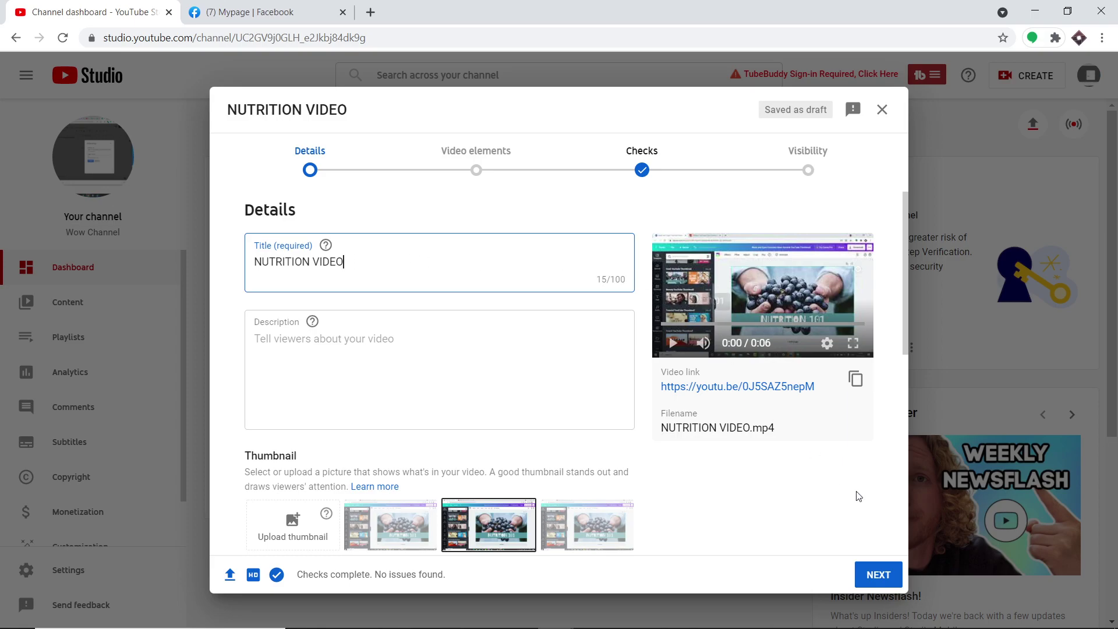
click(877, 575)
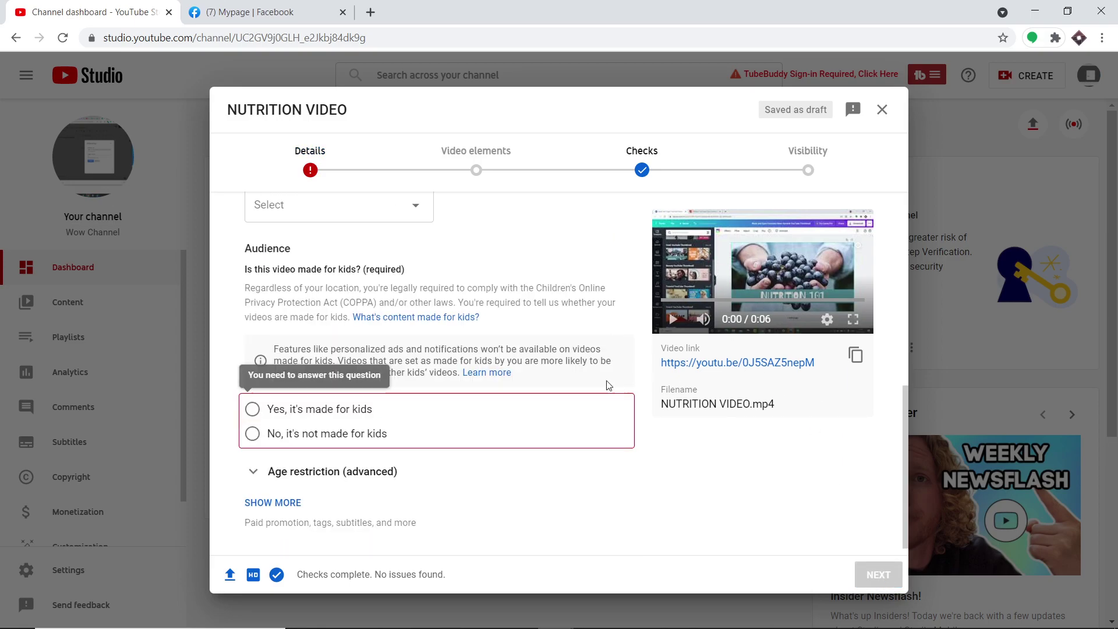
click(254, 434)
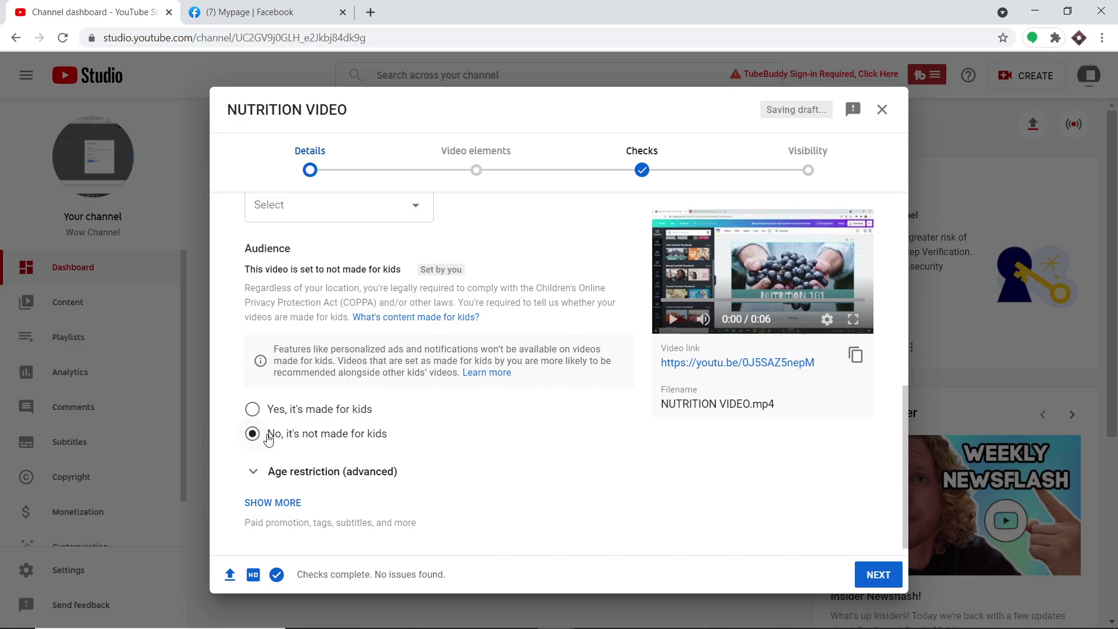
click(881, 575)
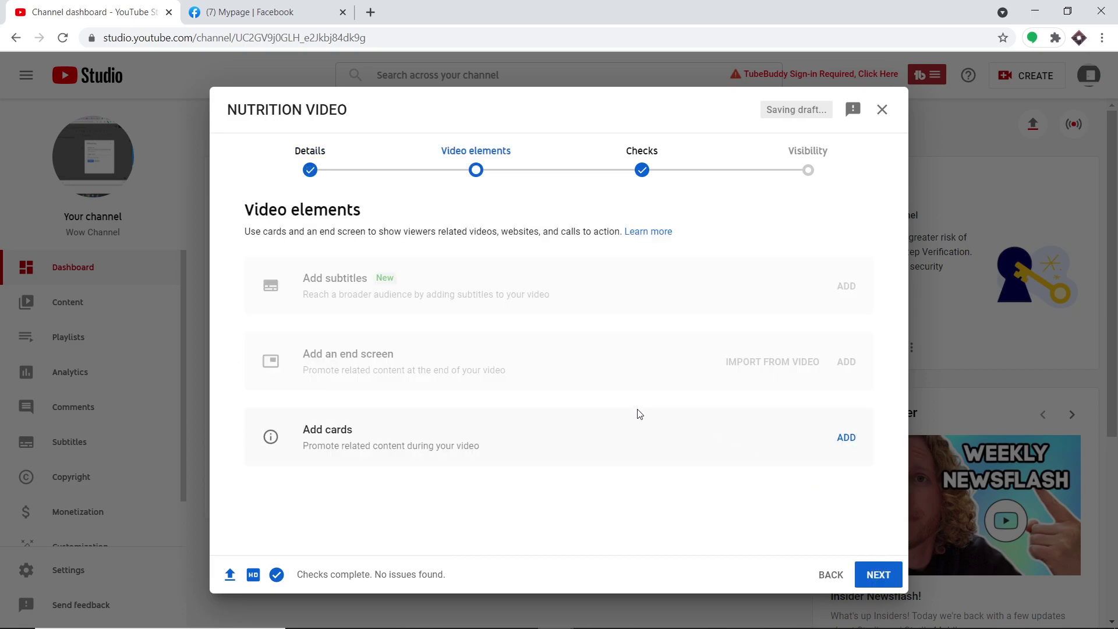
Leave the video elements and checks as they are, and publish the video with Public visibility.
click(895, 577)
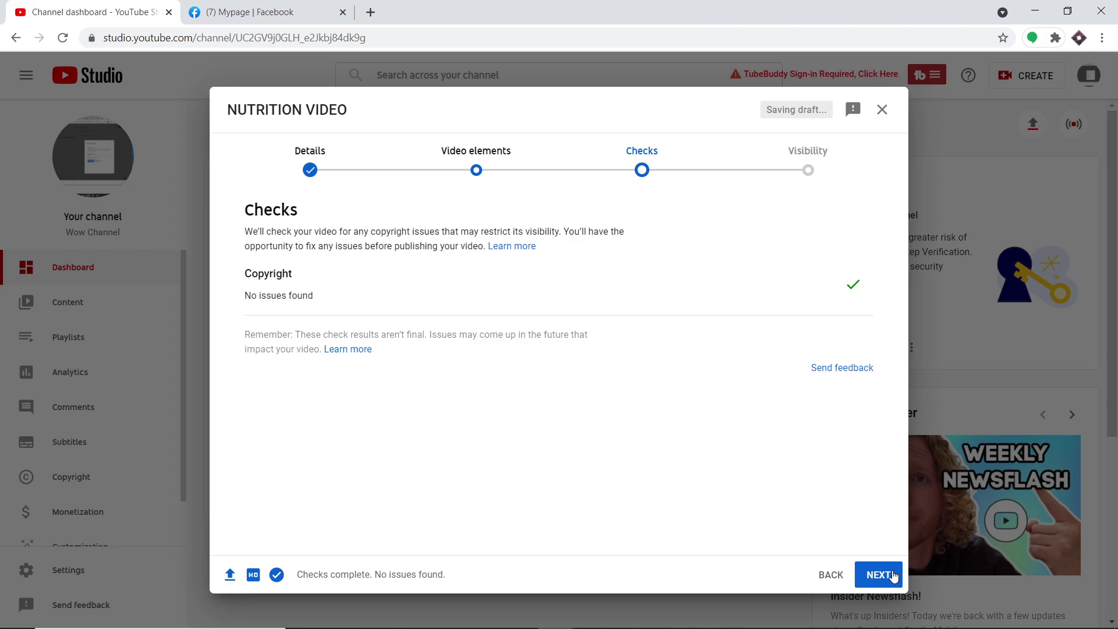
click(894, 576)
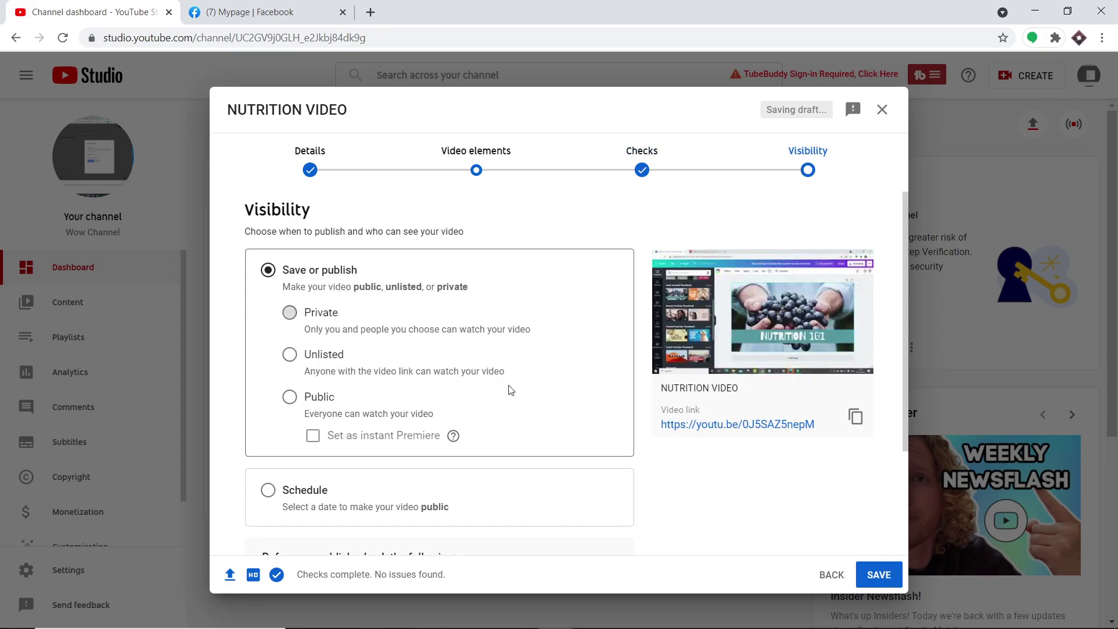
click(294, 399)
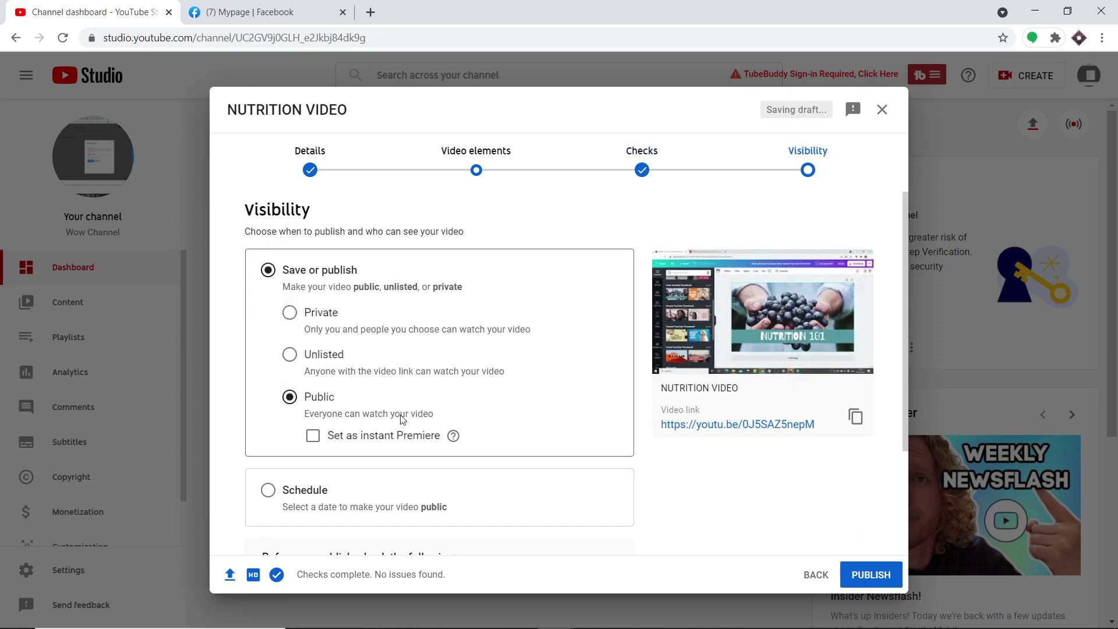
click(889, 574)
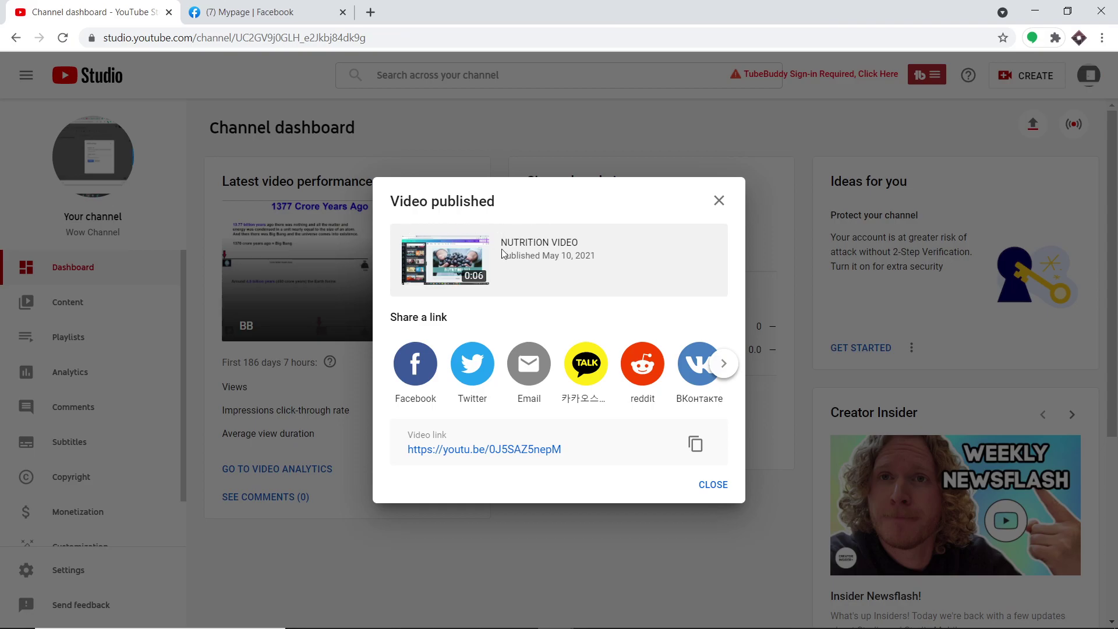
key(Escape)
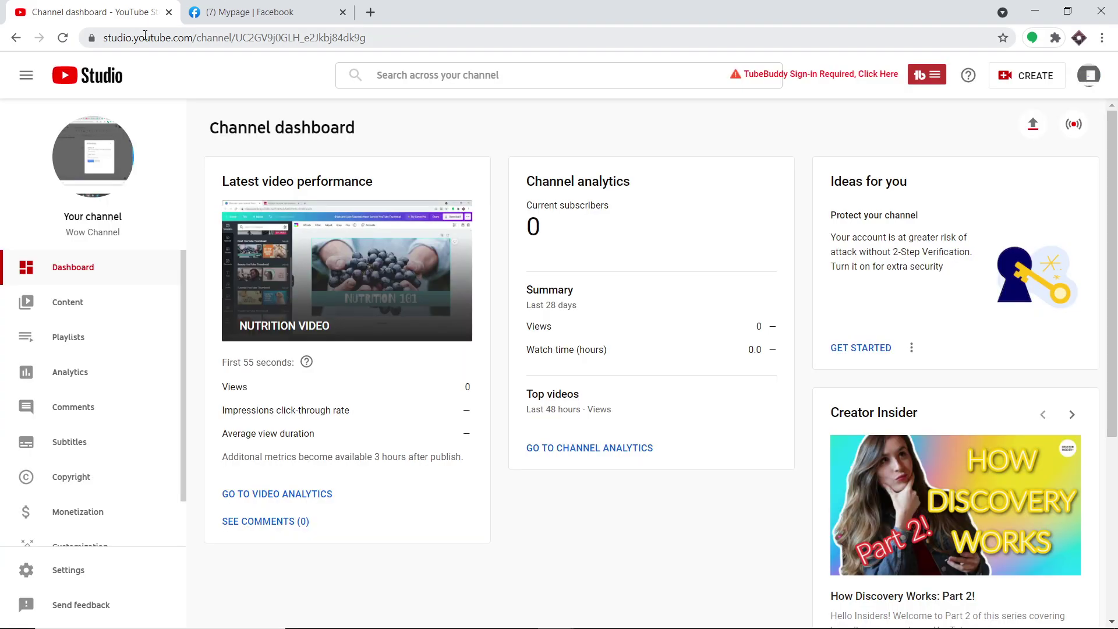
Switch to the Facebook page and examine the newest post about the uploaded video.
click(254, 11)
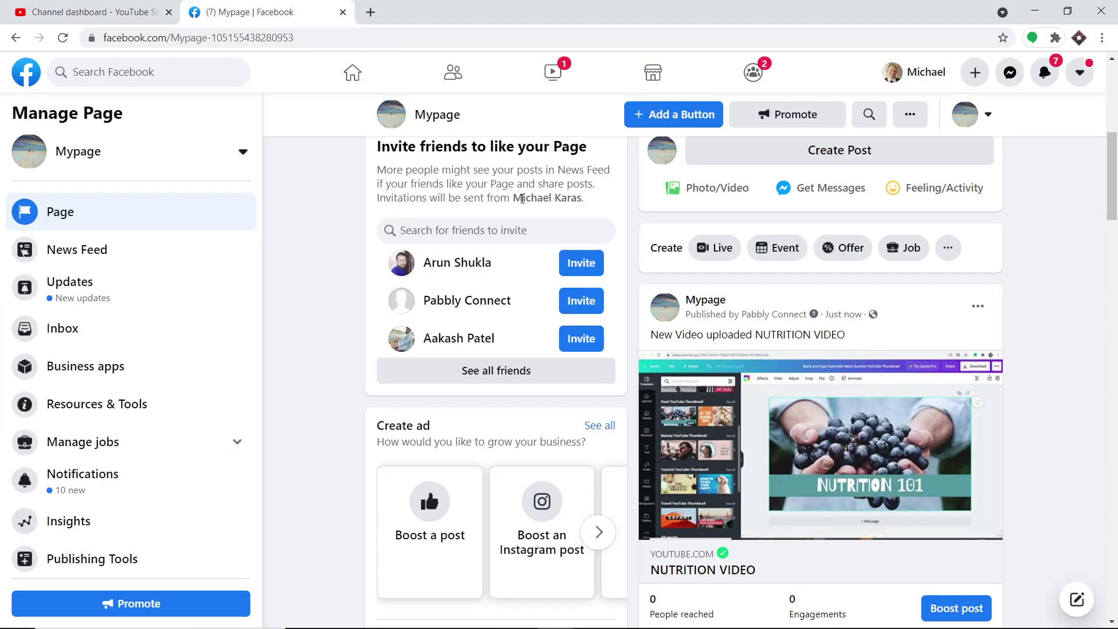
scroll(736, 280, down, 2)
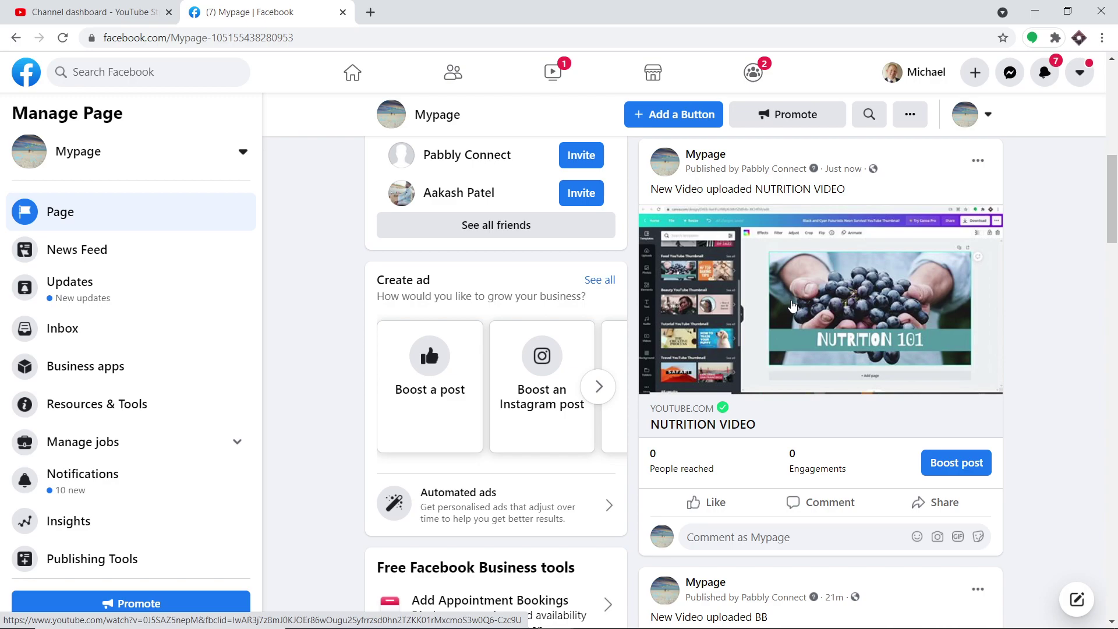
Open pabbly.com in a new browser tab, sign in, and access the Connect application.
click(371, 13)
text(p)
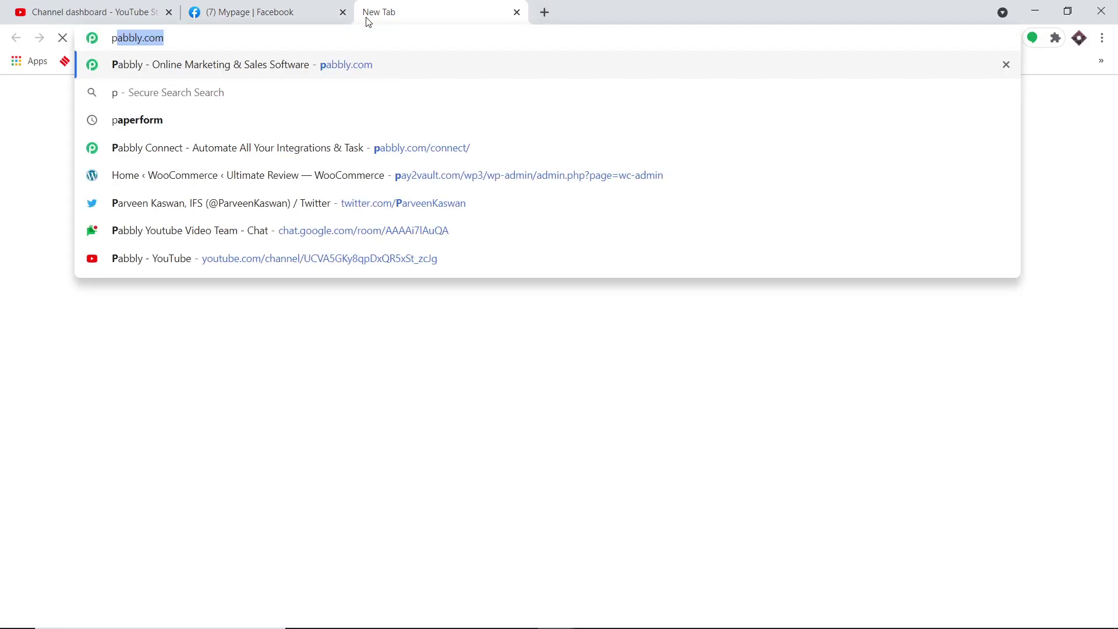
key(Return)
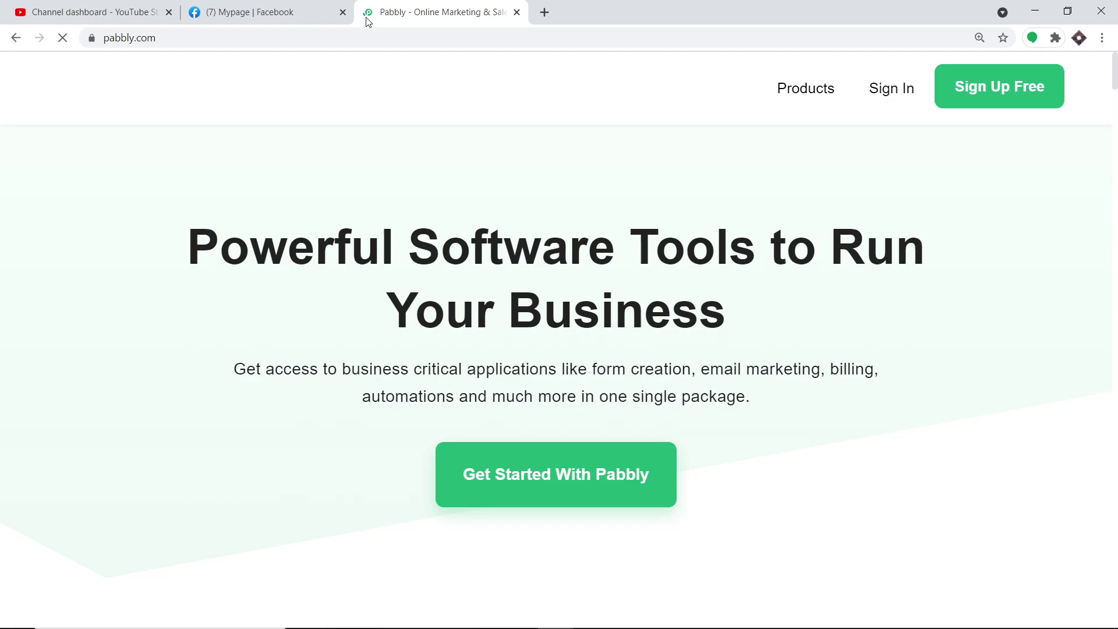
click(891, 92)
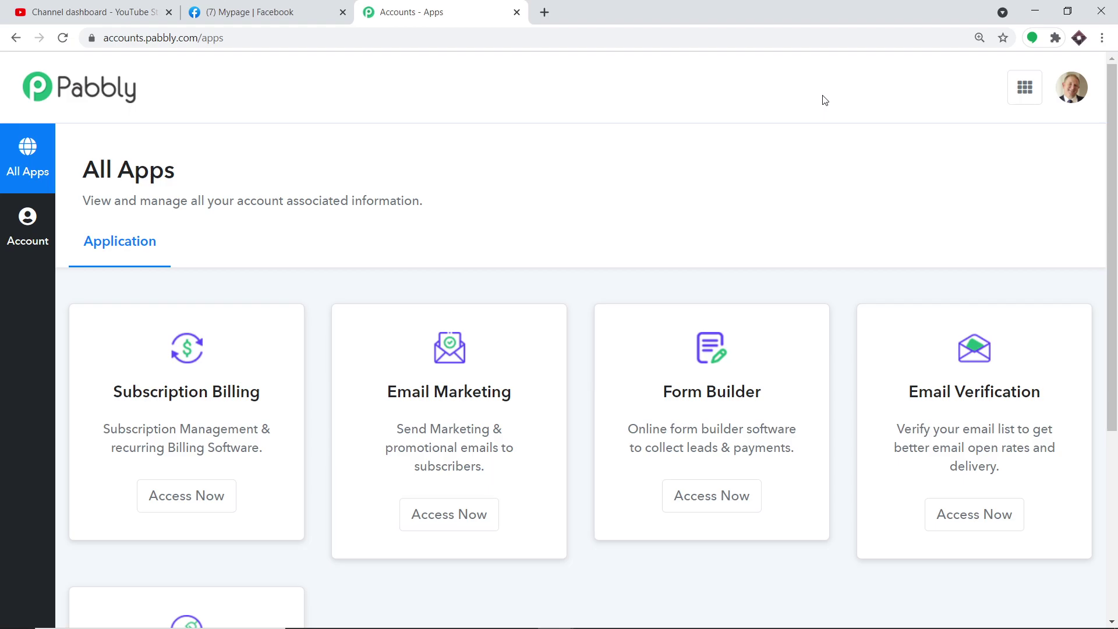
scroll(747, 125, down, 5)
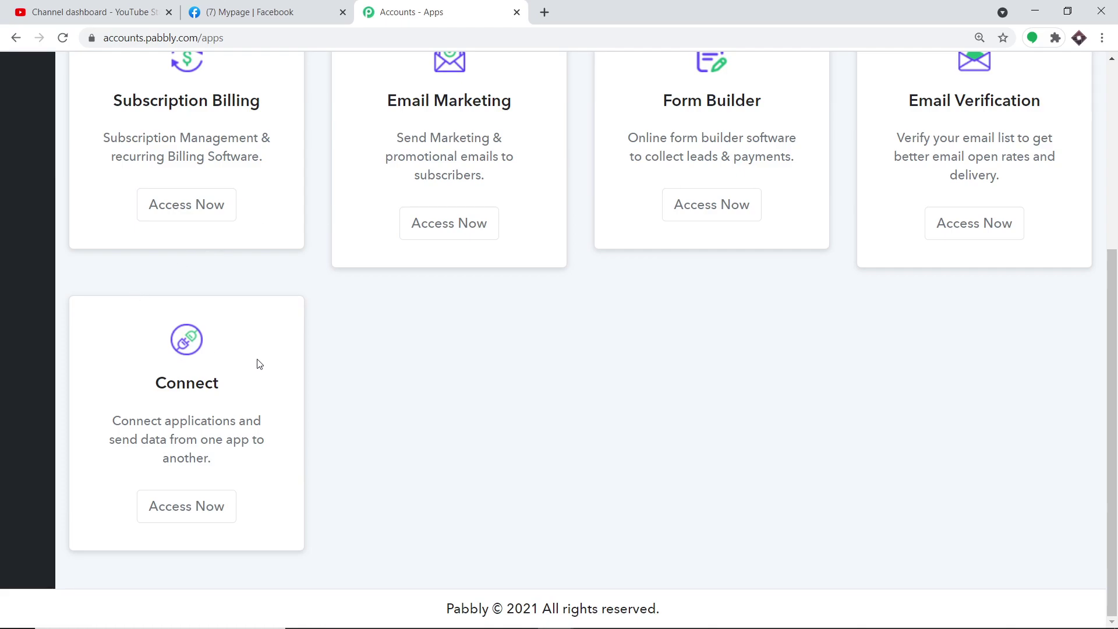
click(188, 521)
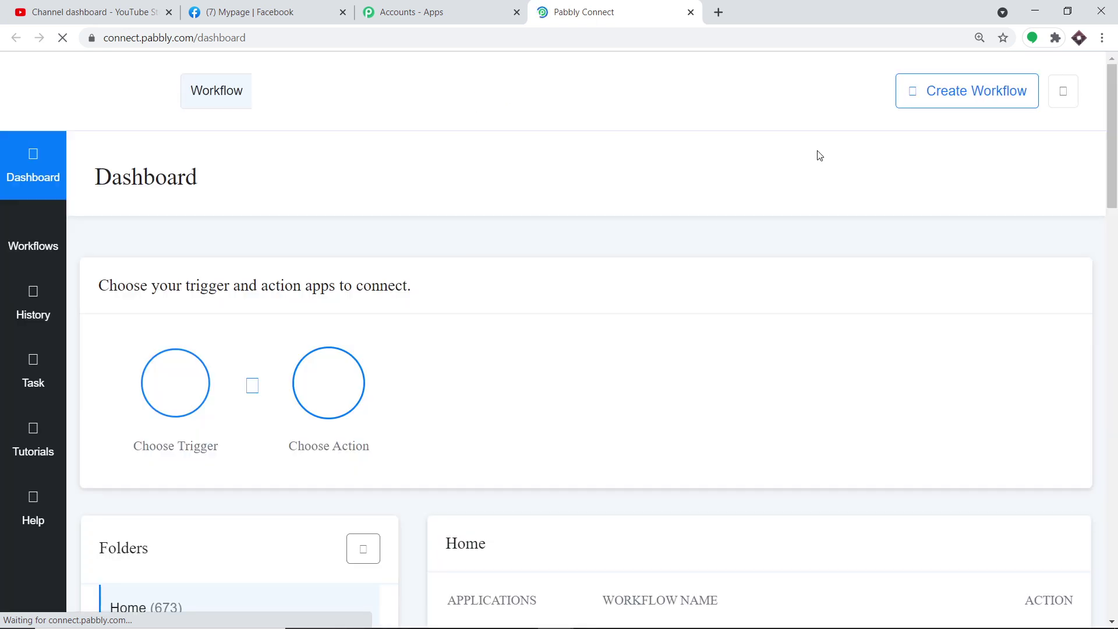
Create a workflow named "YouTube To Facebook Integrations".
click(948, 85)
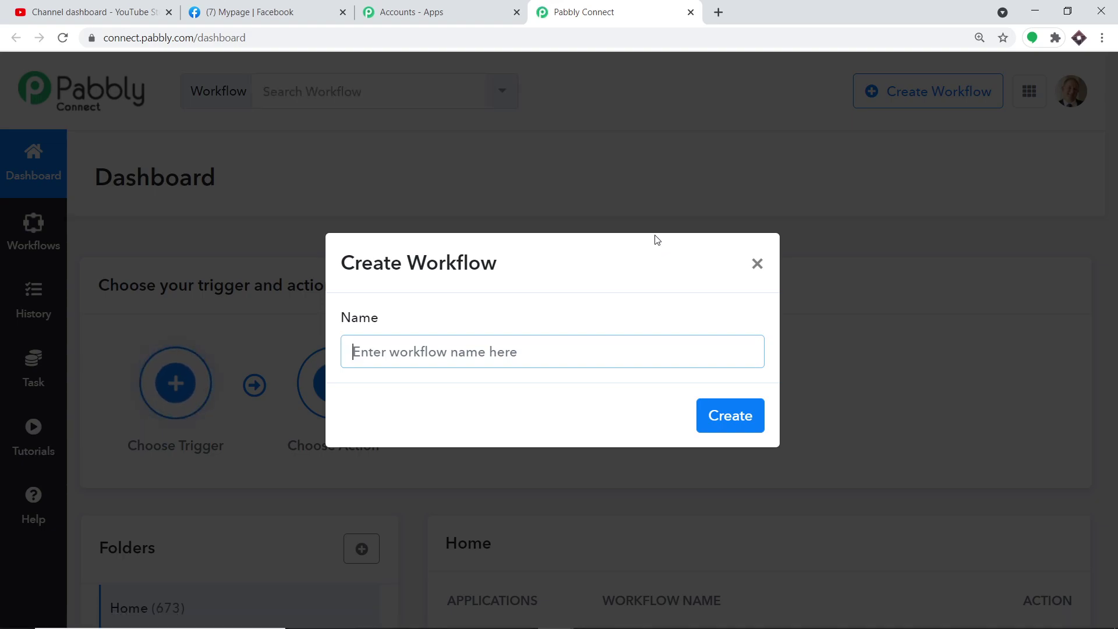
text(YouTube To Facebook)
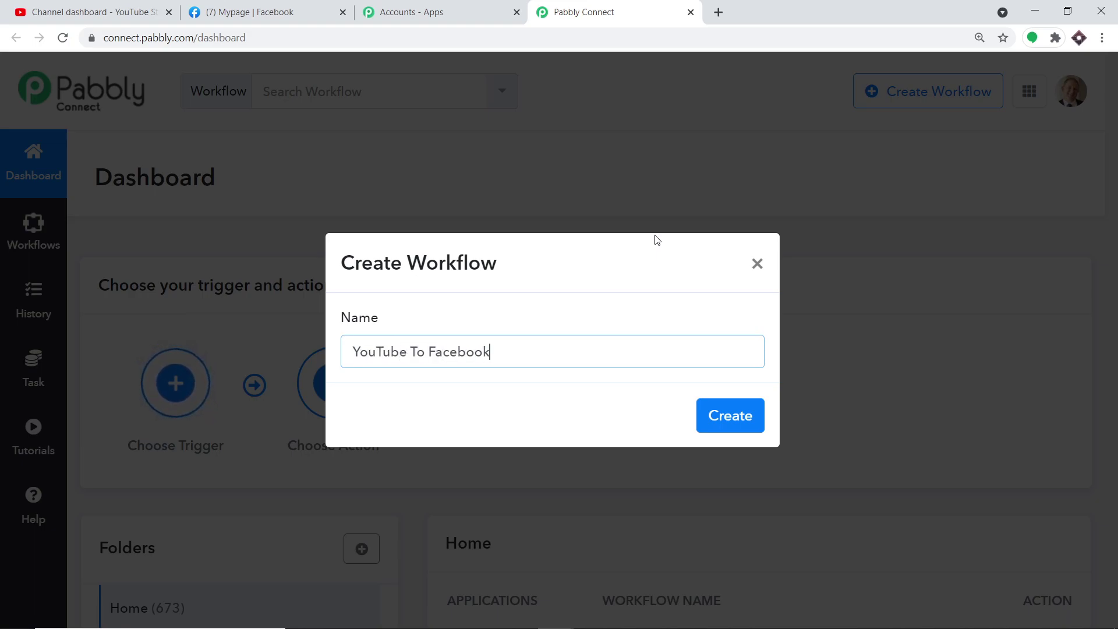
text( Integ)
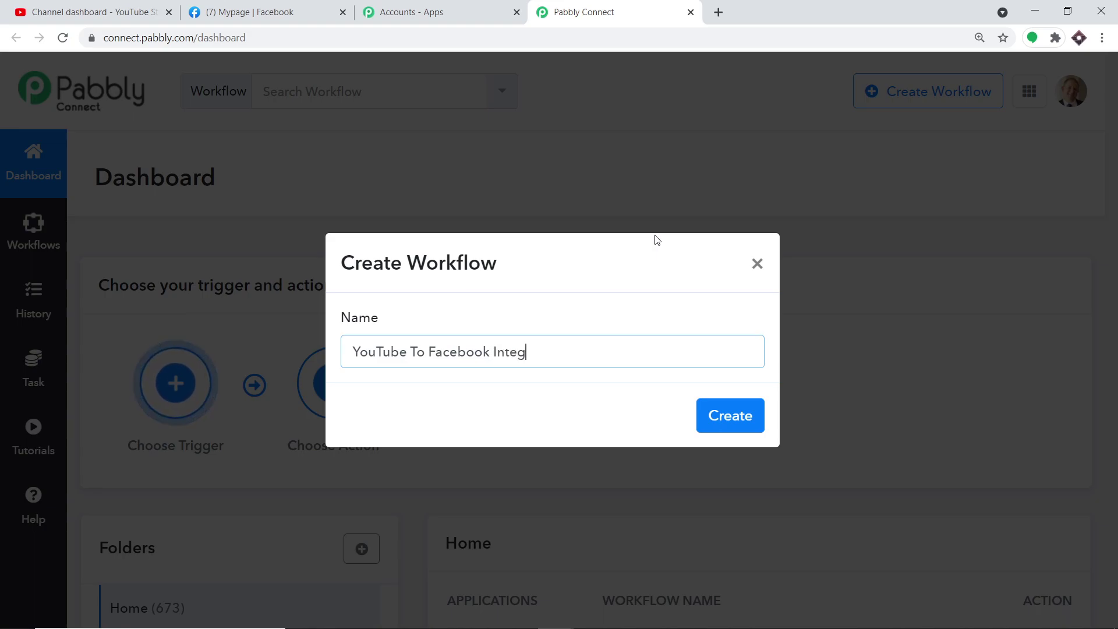
text(rations)
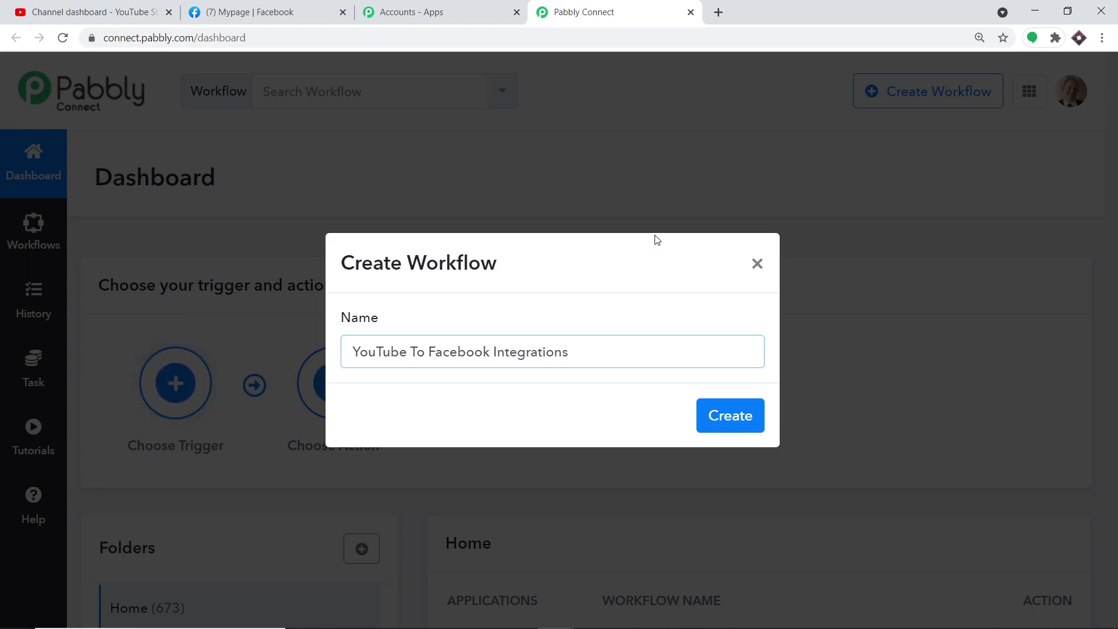
click(732, 416)
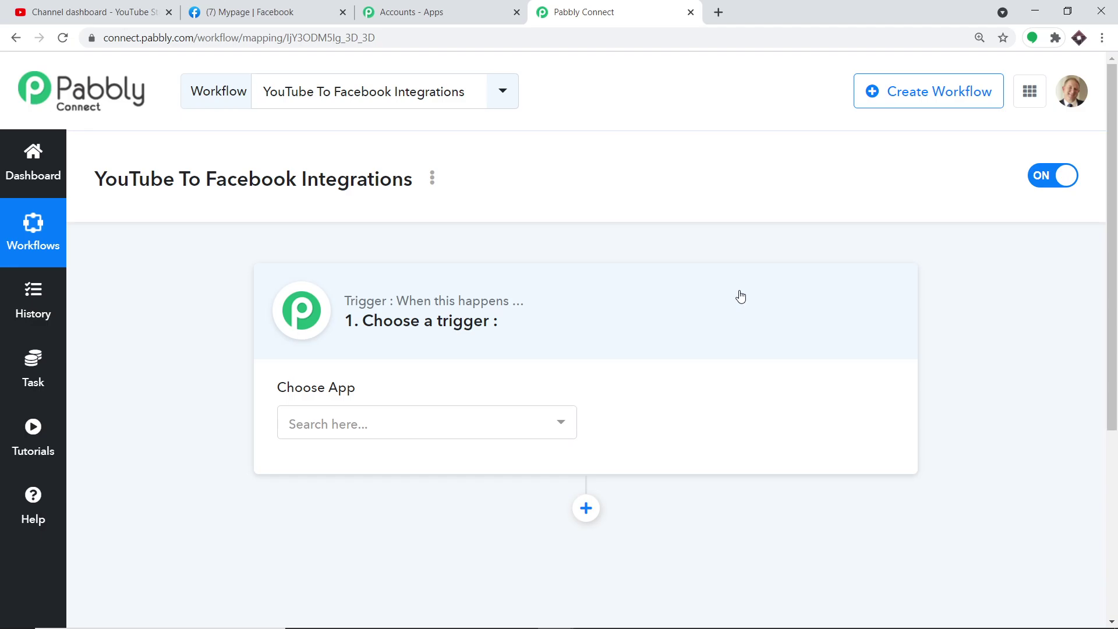
Set the workflow's trigger app to YouTube with the trigger event New Video in Channel.
click(401, 422)
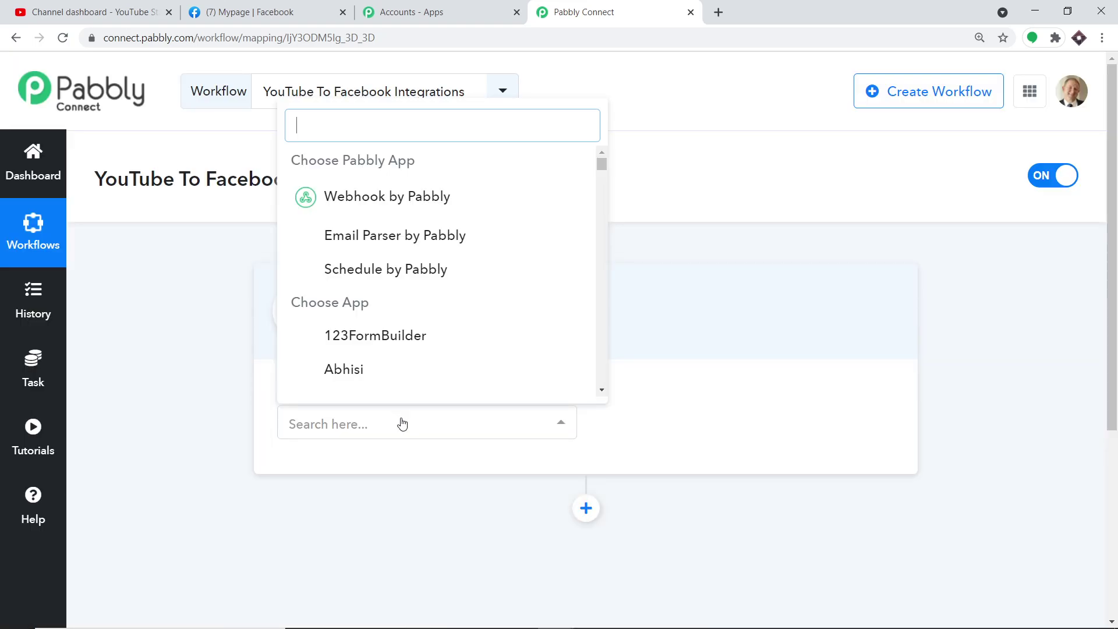
text(yot)
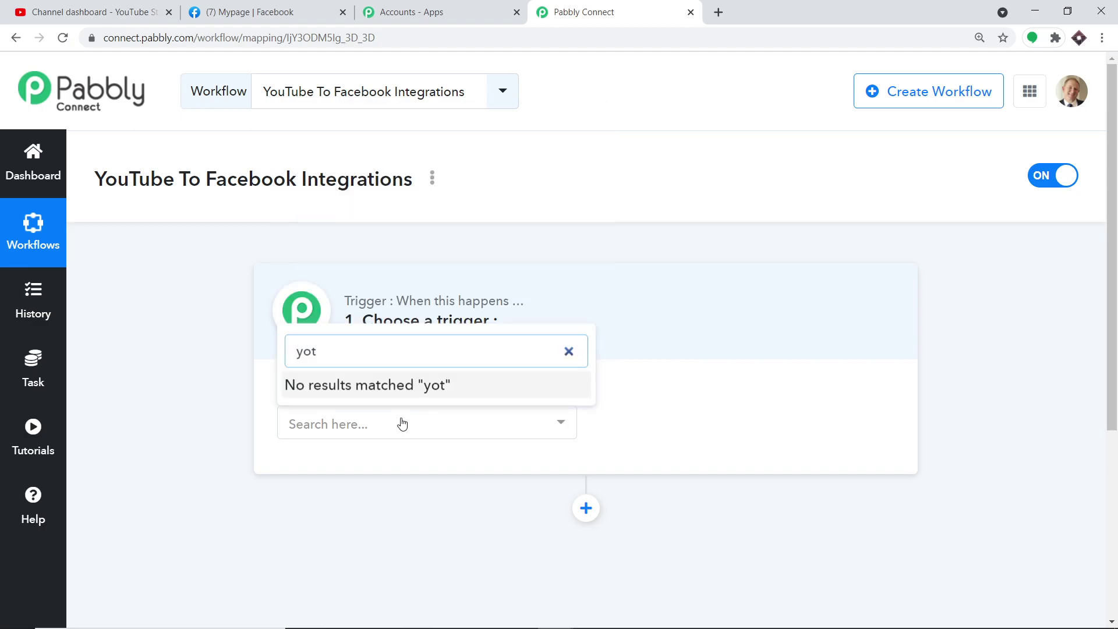
key(BackSpace)
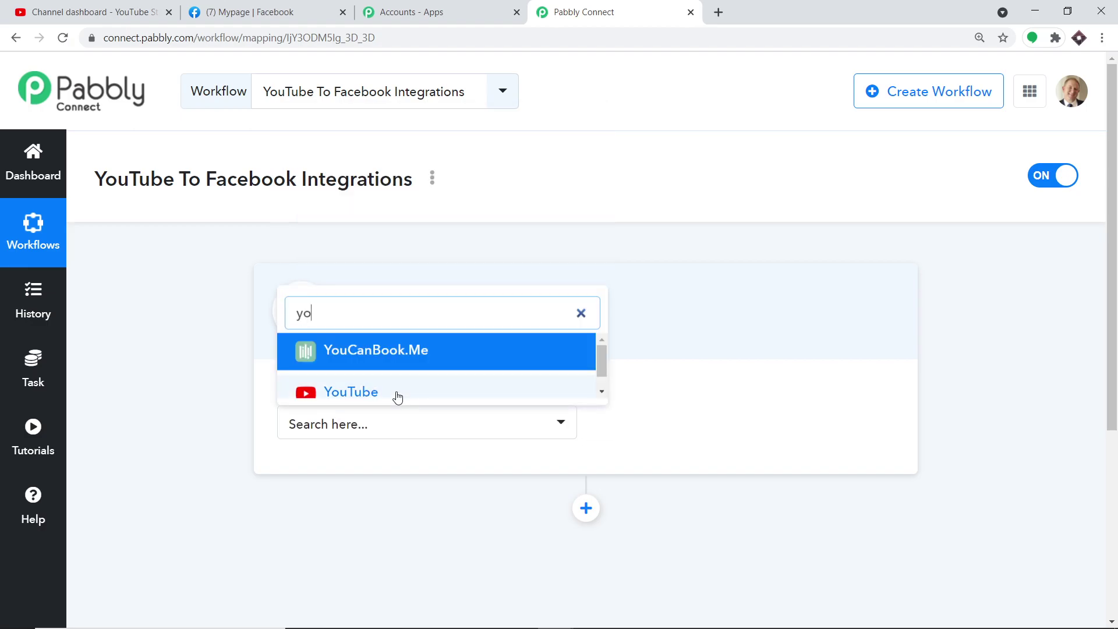
click(394, 391)
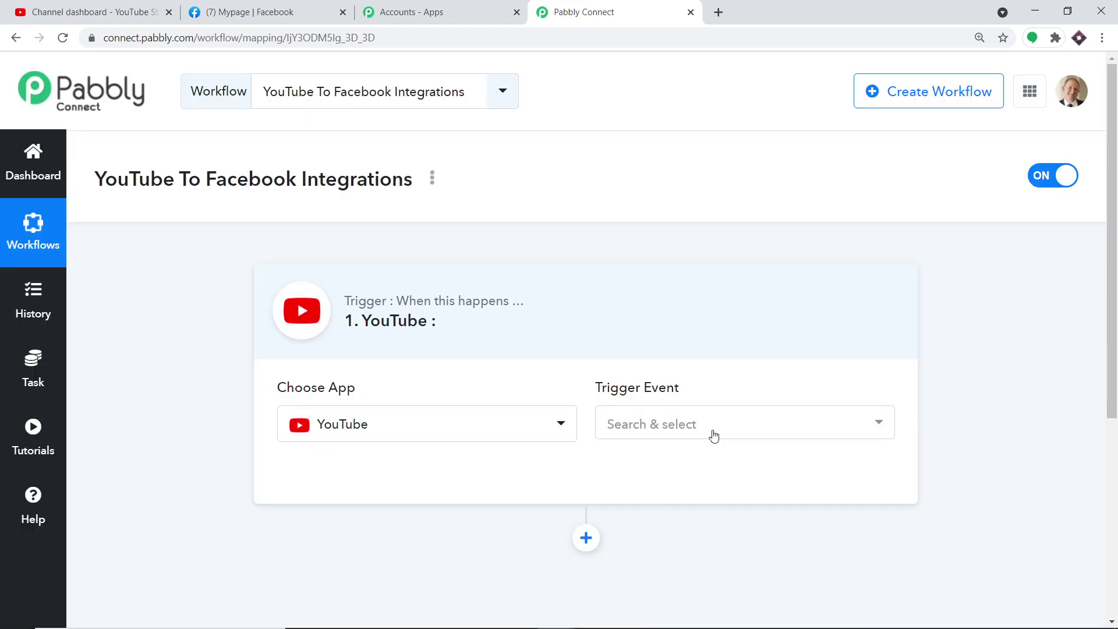
click(714, 437)
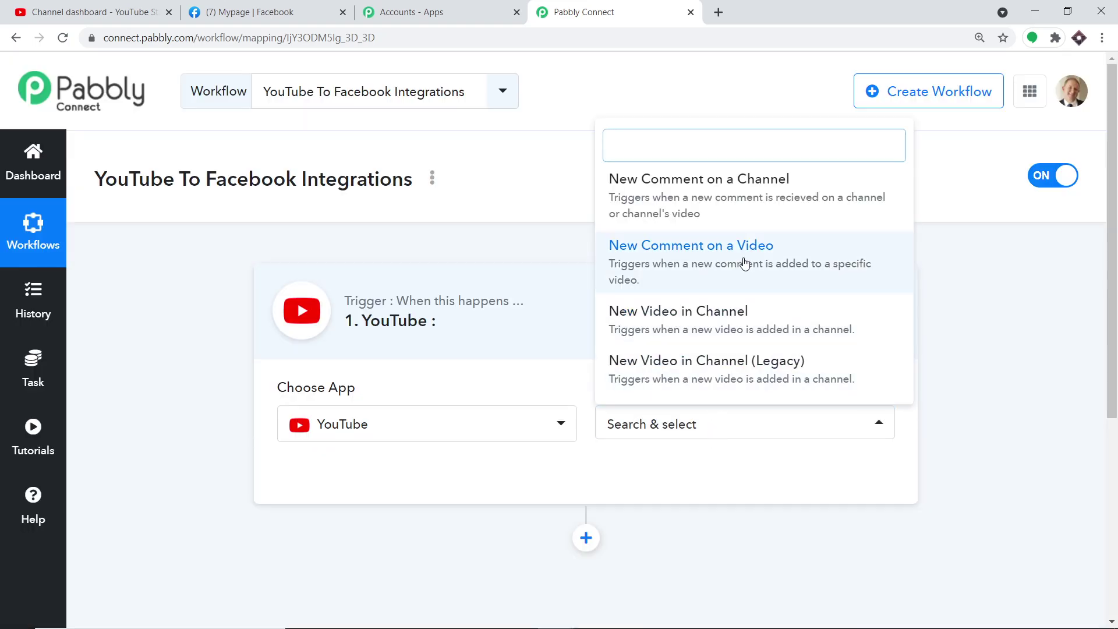
click(761, 317)
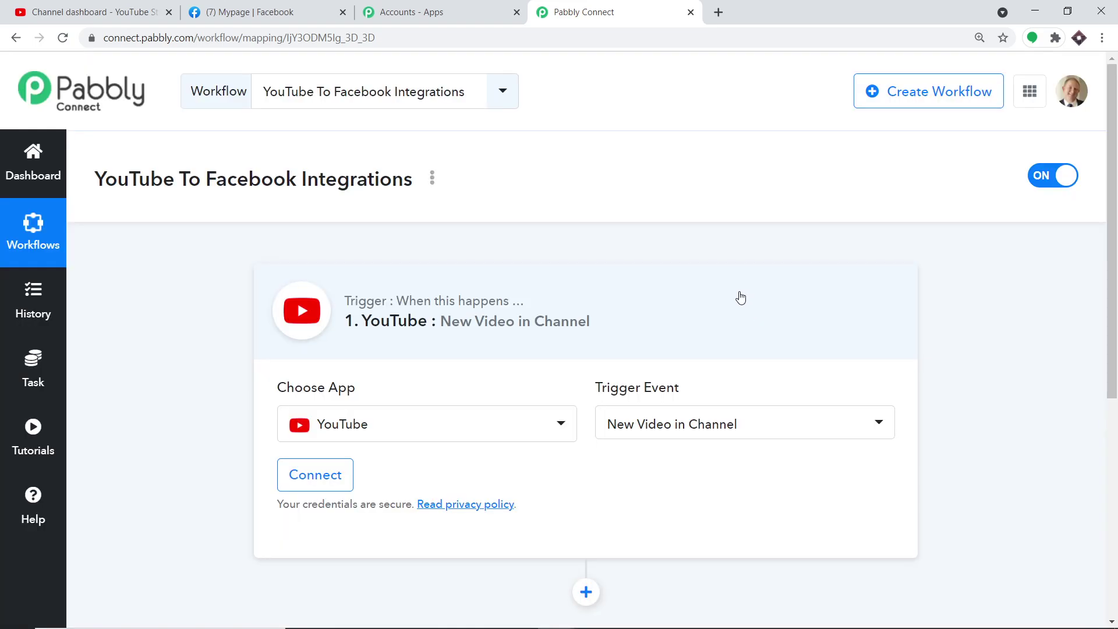
Review the available YouTube trigger events and view the Pabbly Forum help page before returning to the workflow.
scroll(736, 294, down, 3)
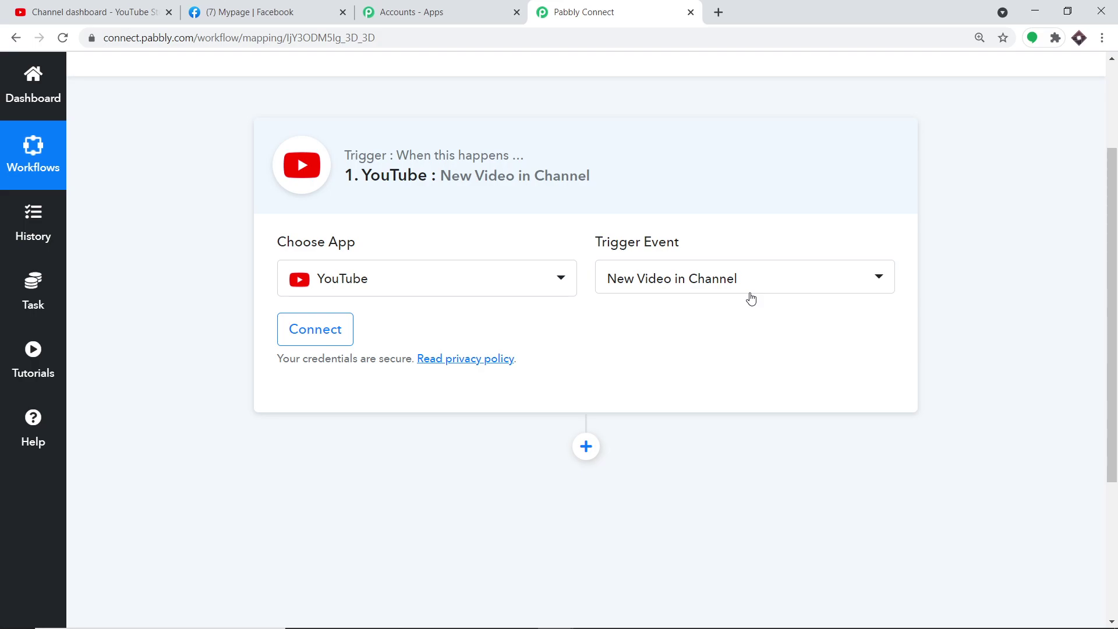
click(738, 278)
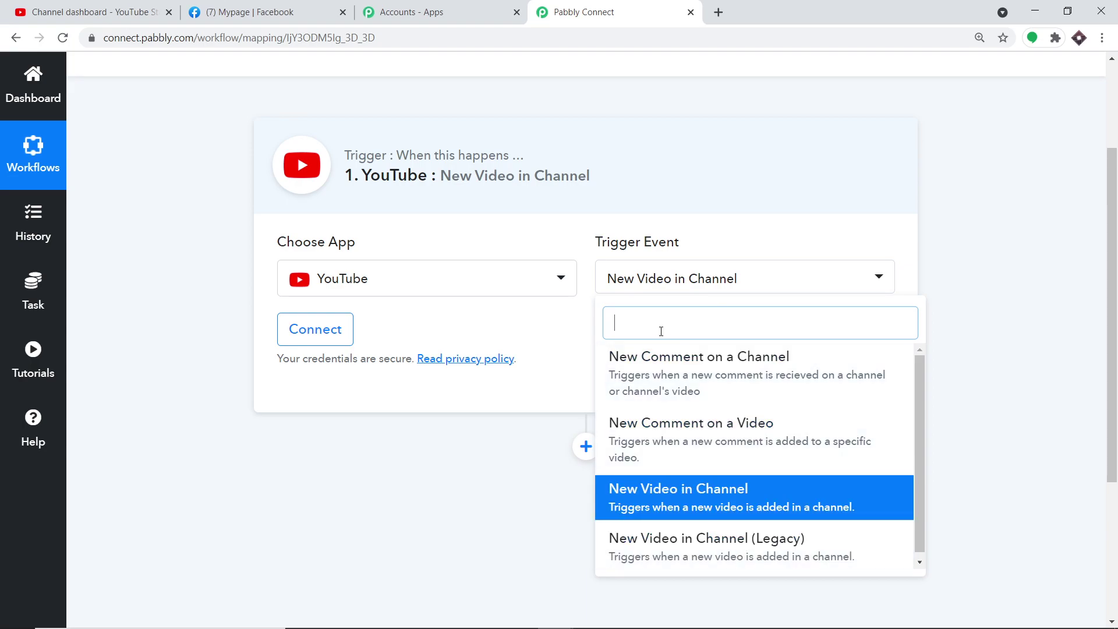
click(3, 438)
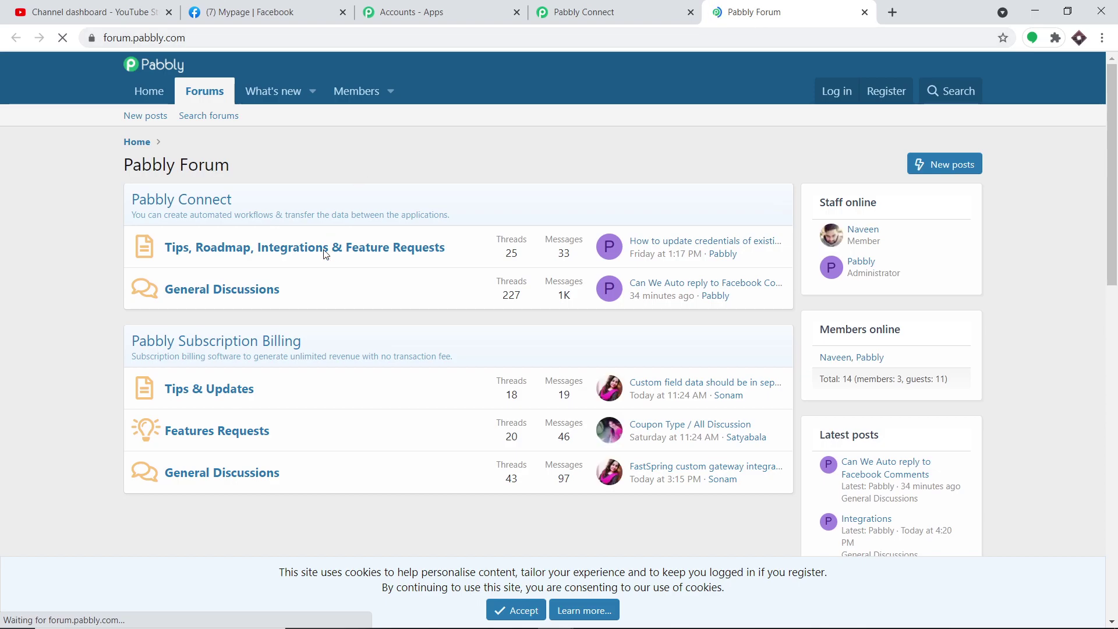
click(586, 12)
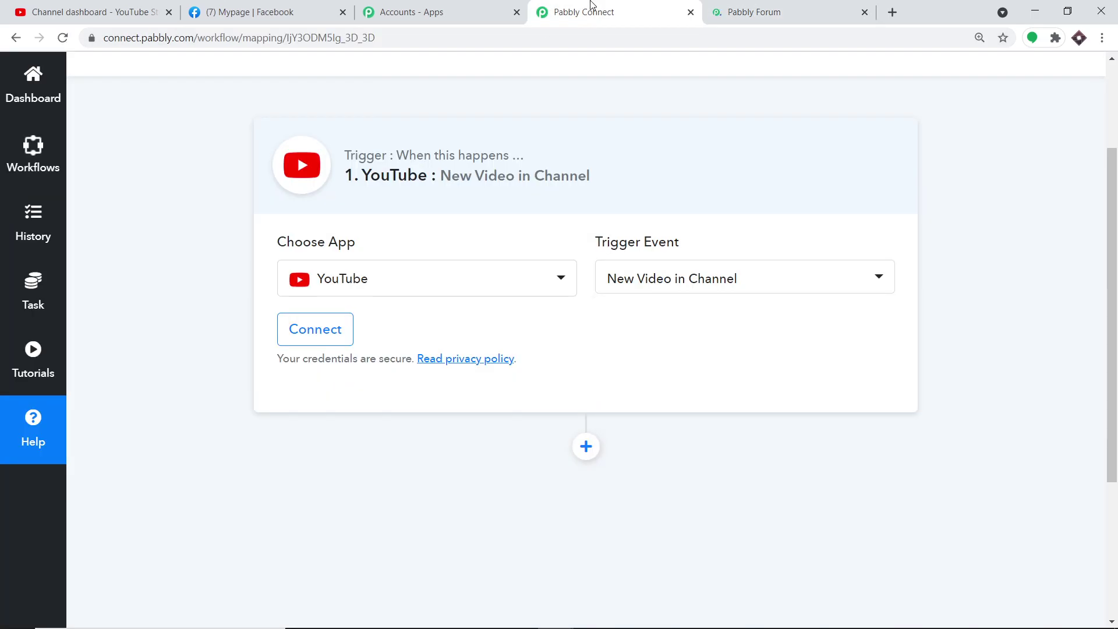
Connect the YouTube trigger to a new connection, authorizing Pabbly Connect Videos to access the Wow Channel brand account.
click(332, 338)
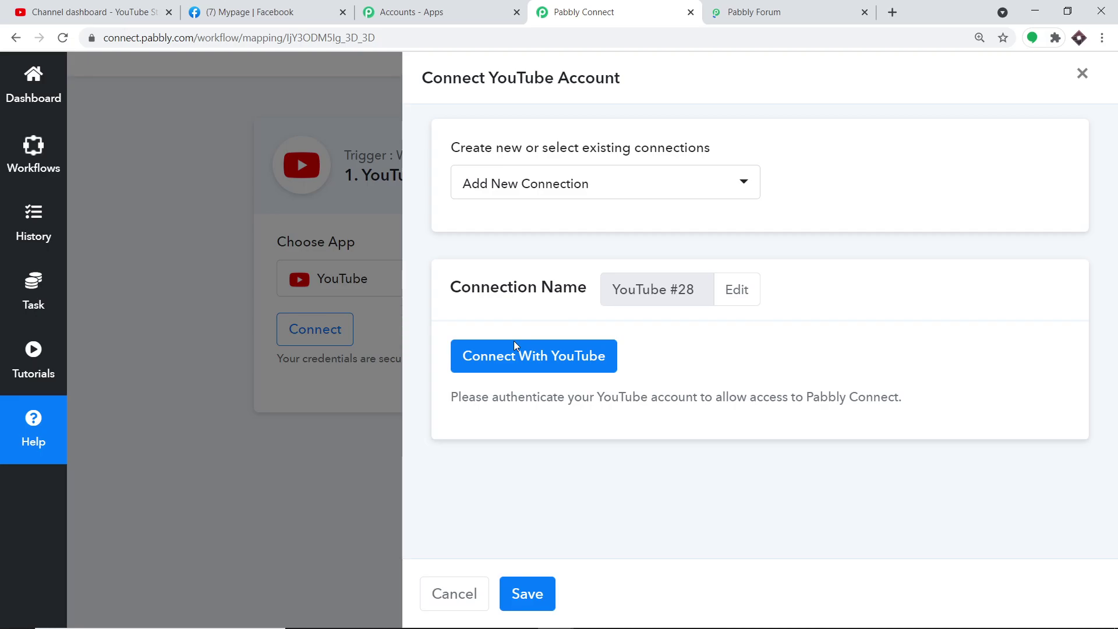
click(541, 354)
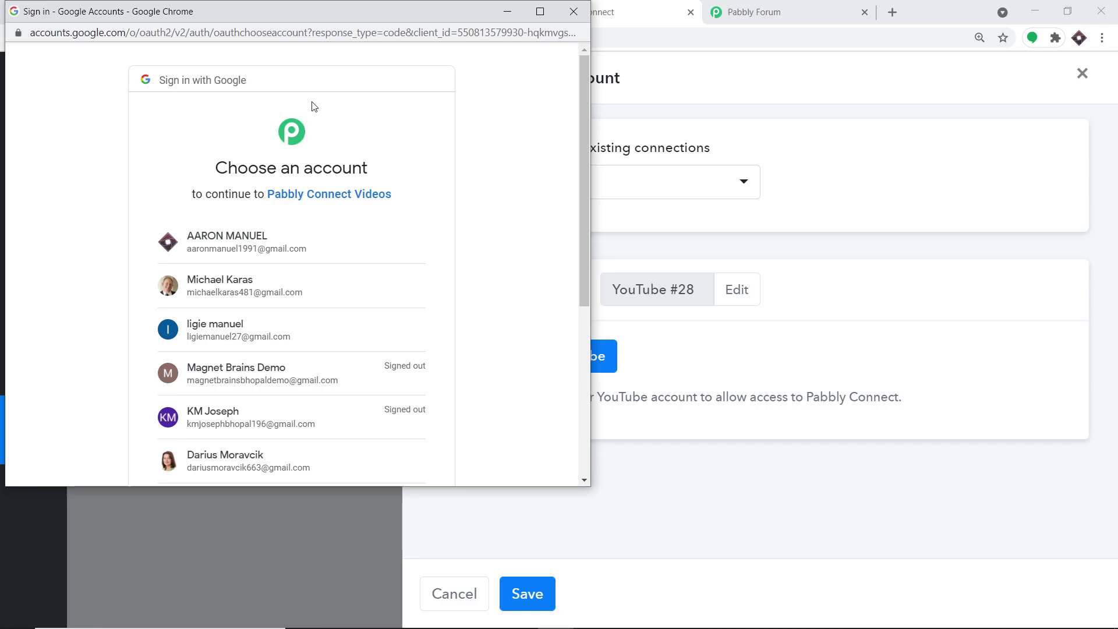
drag(338, 20, 928, 64)
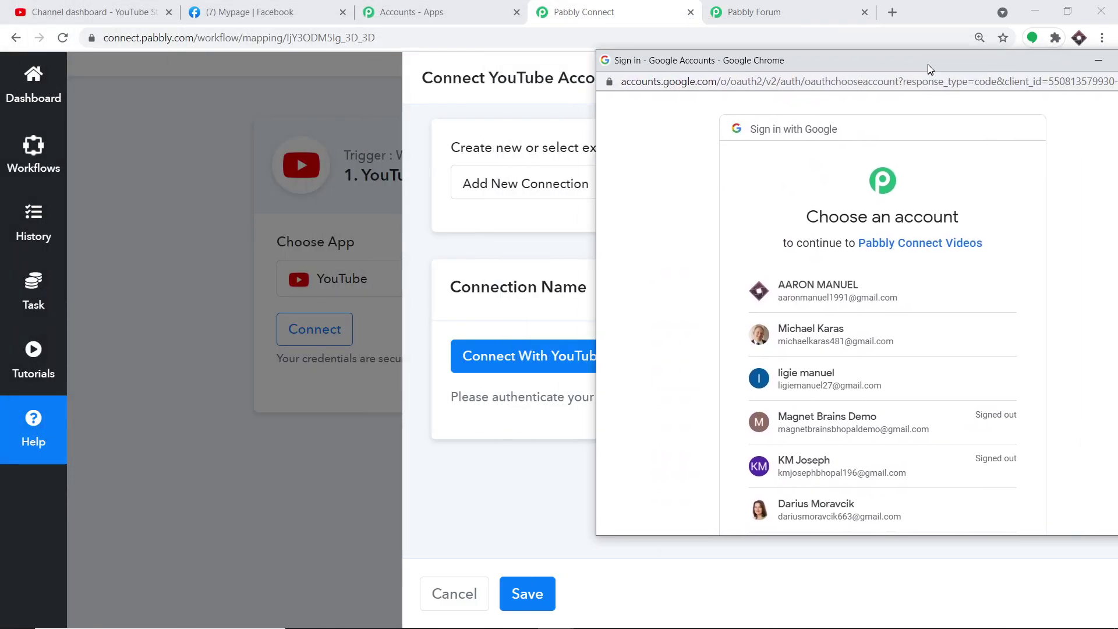
click(802, 340)
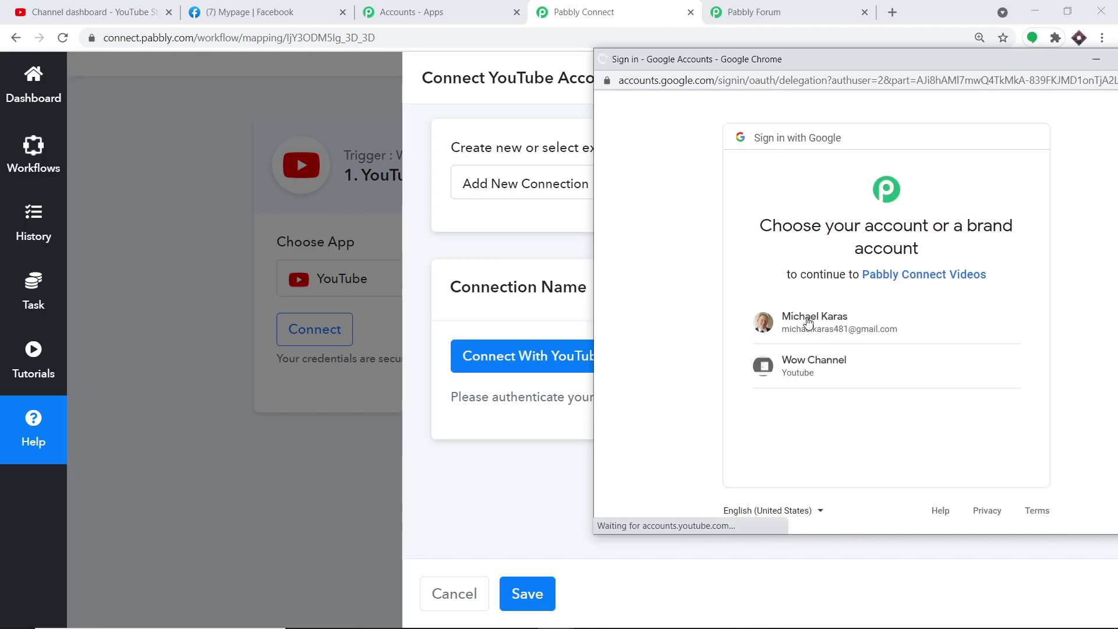
click(819, 362)
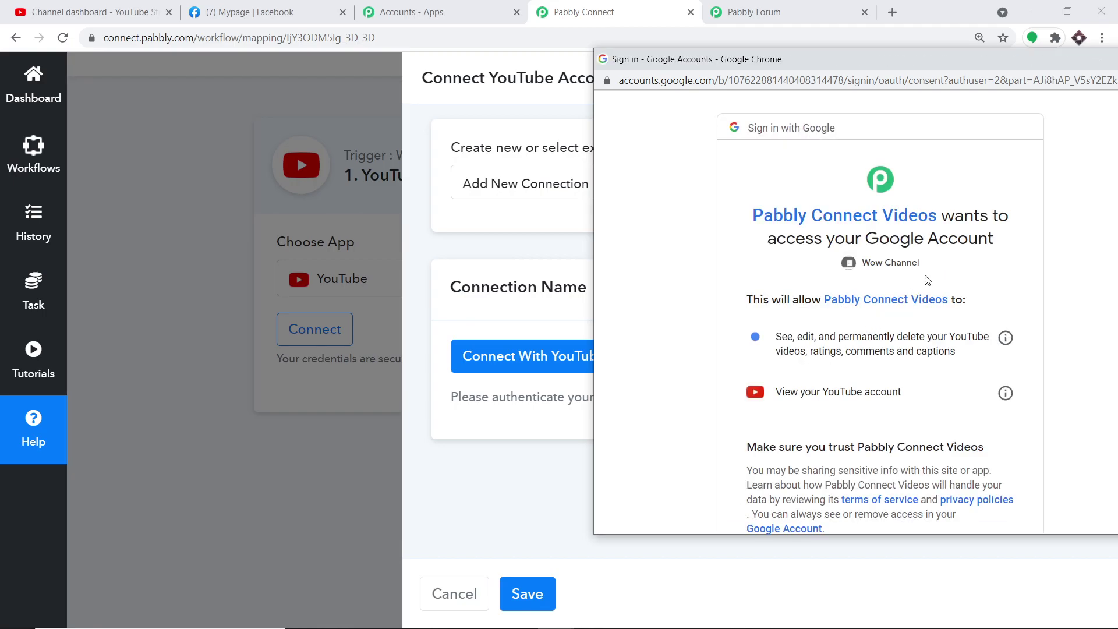
scroll(945, 287, down, 3)
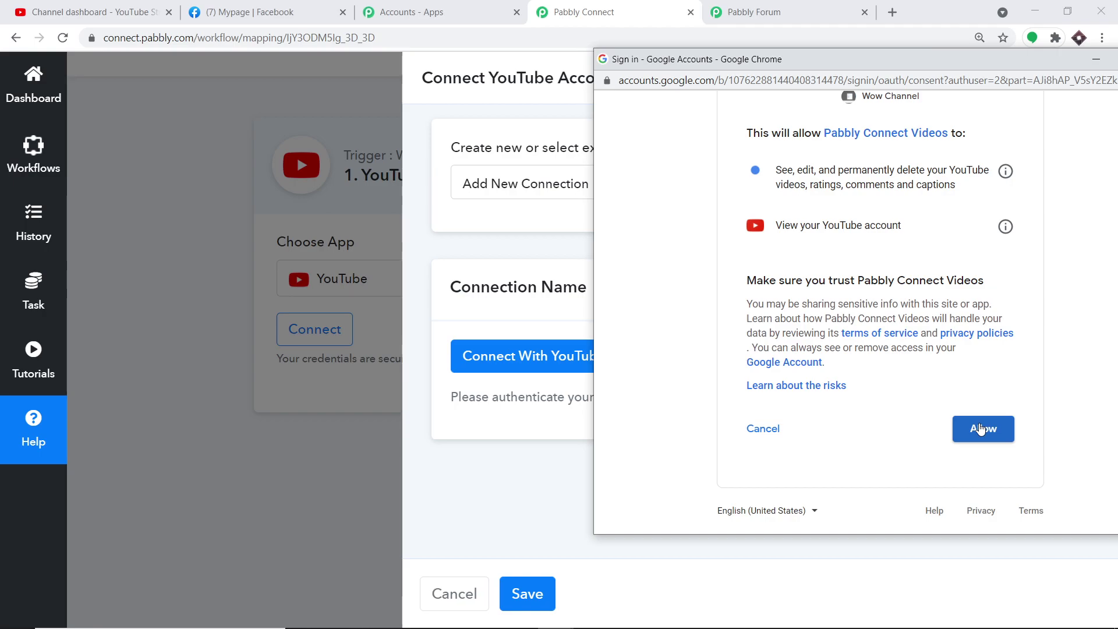
click(982, 429)
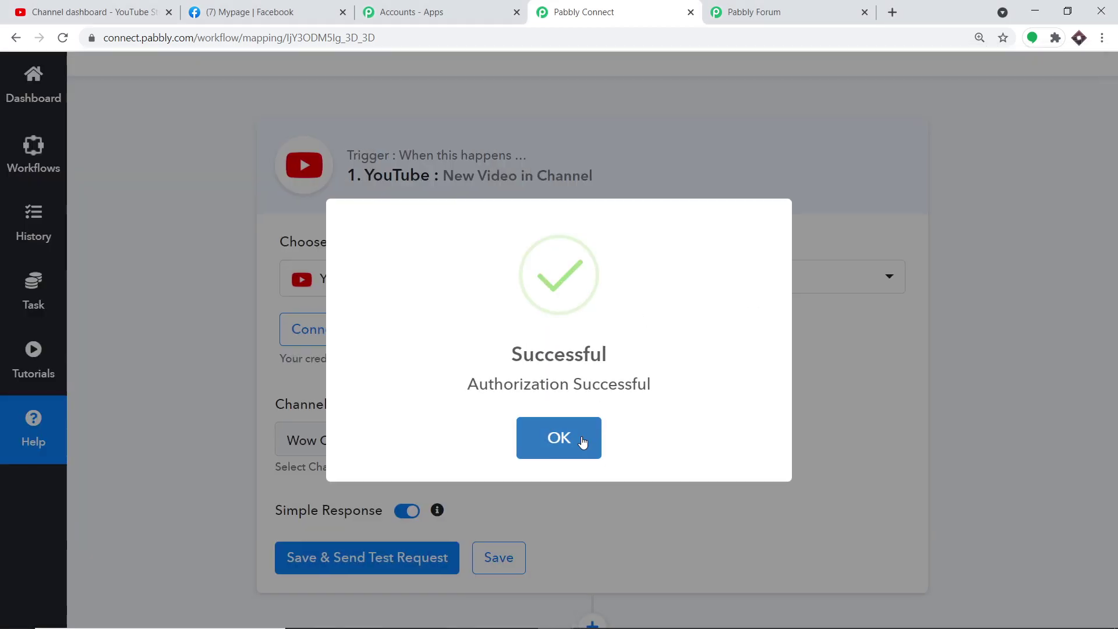
click(583, 440)
Check the channel's latest video in YouTube Studio, then save the Wow Channel trigger and send a test request in Pabbly Connect.
scroll(533, 289, down, 3)
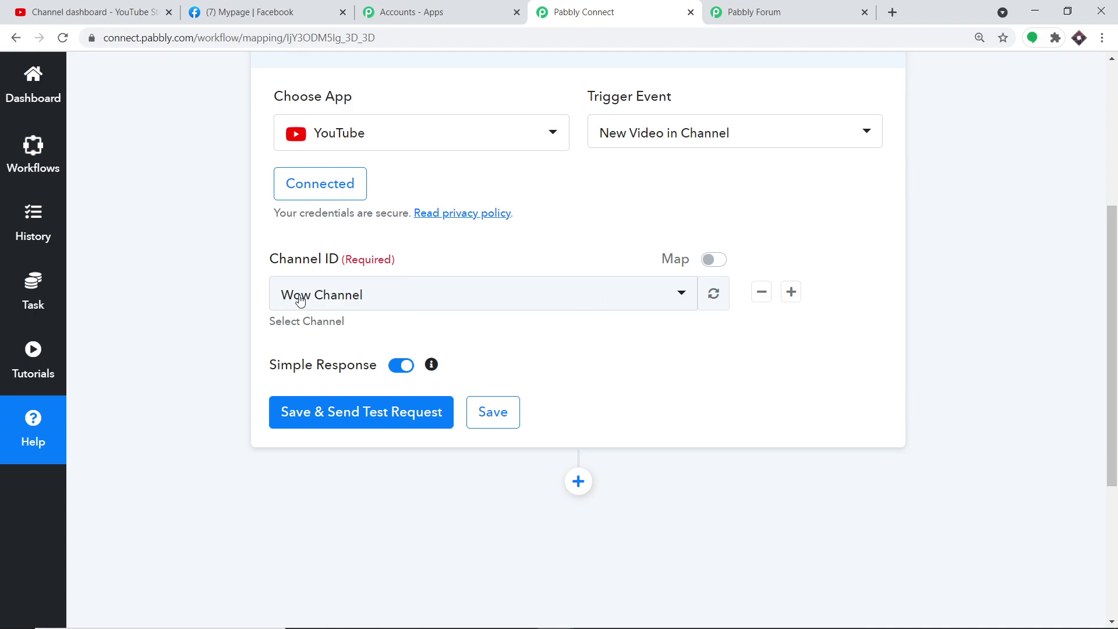
click(341, 414)
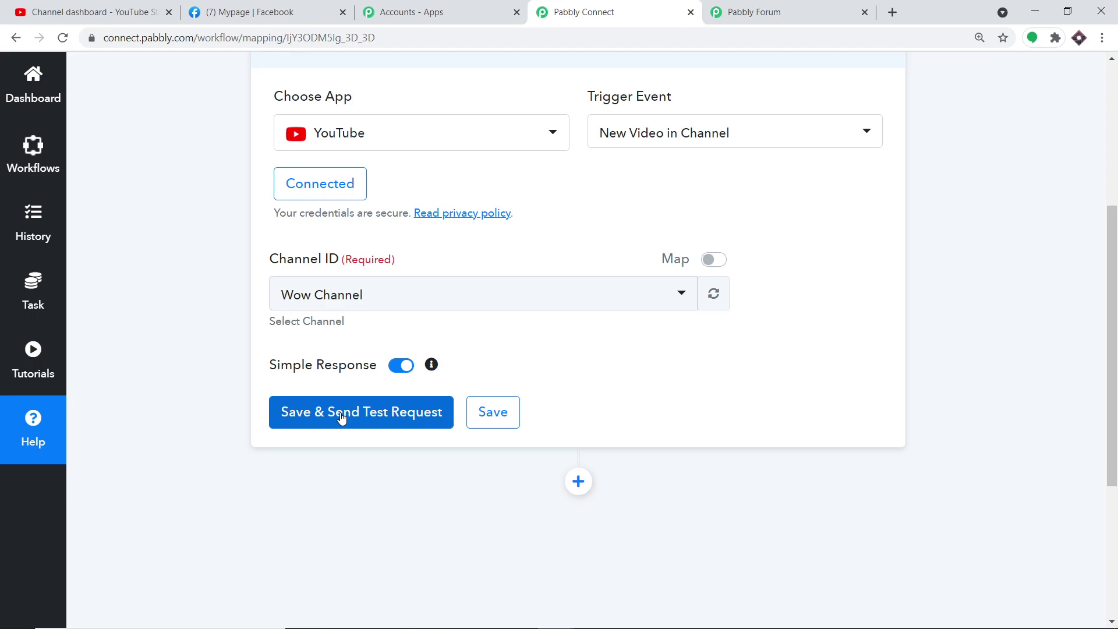
click(49, 7)
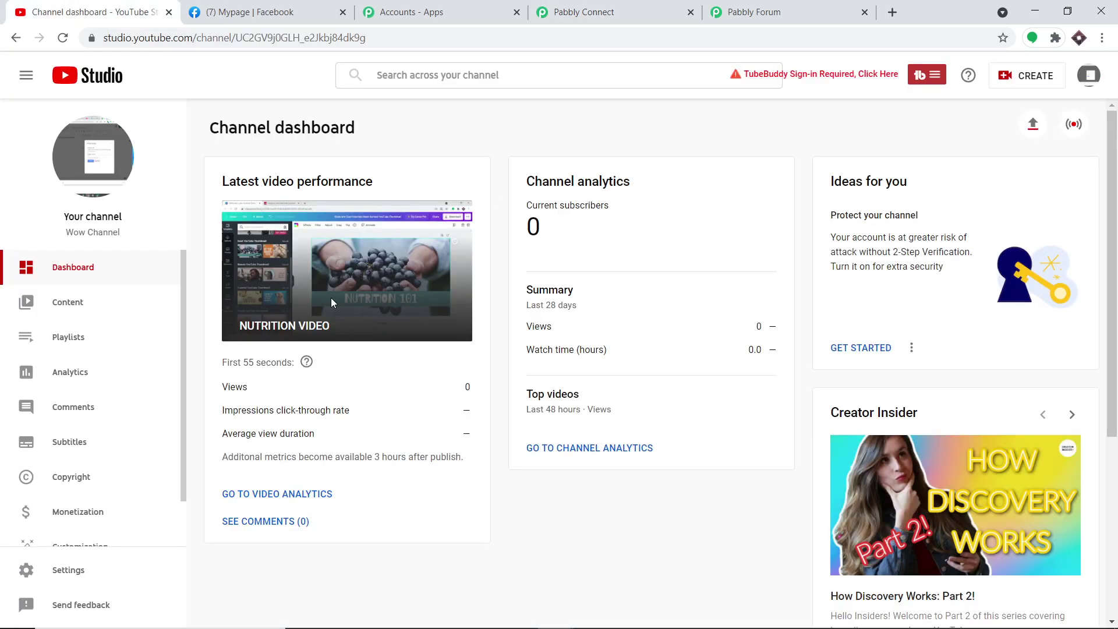
click(584, 12)
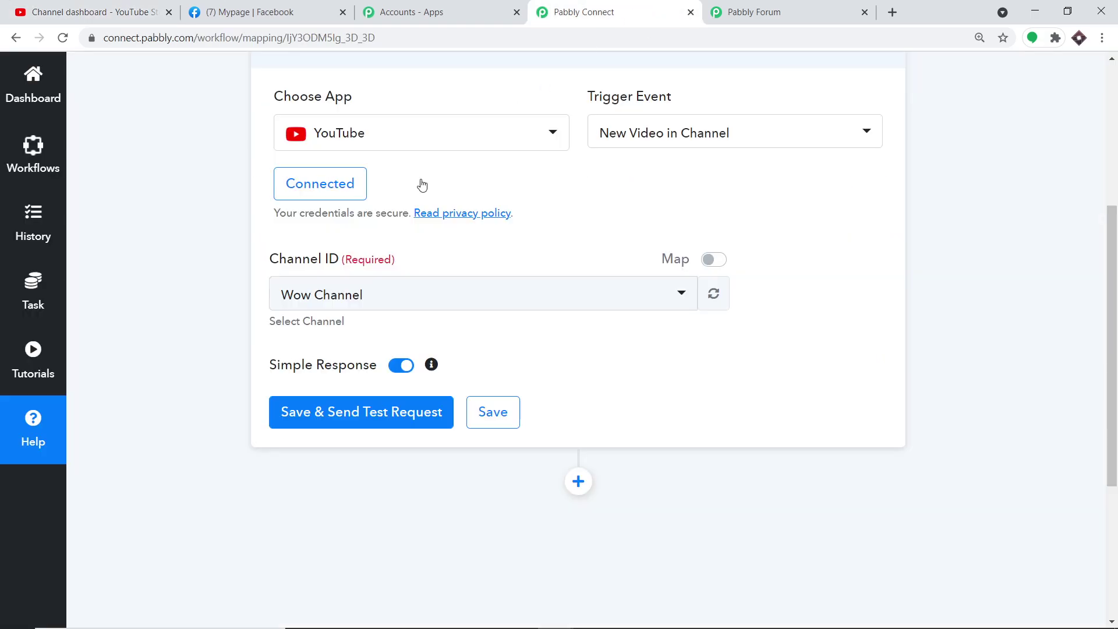
click(343, 412)
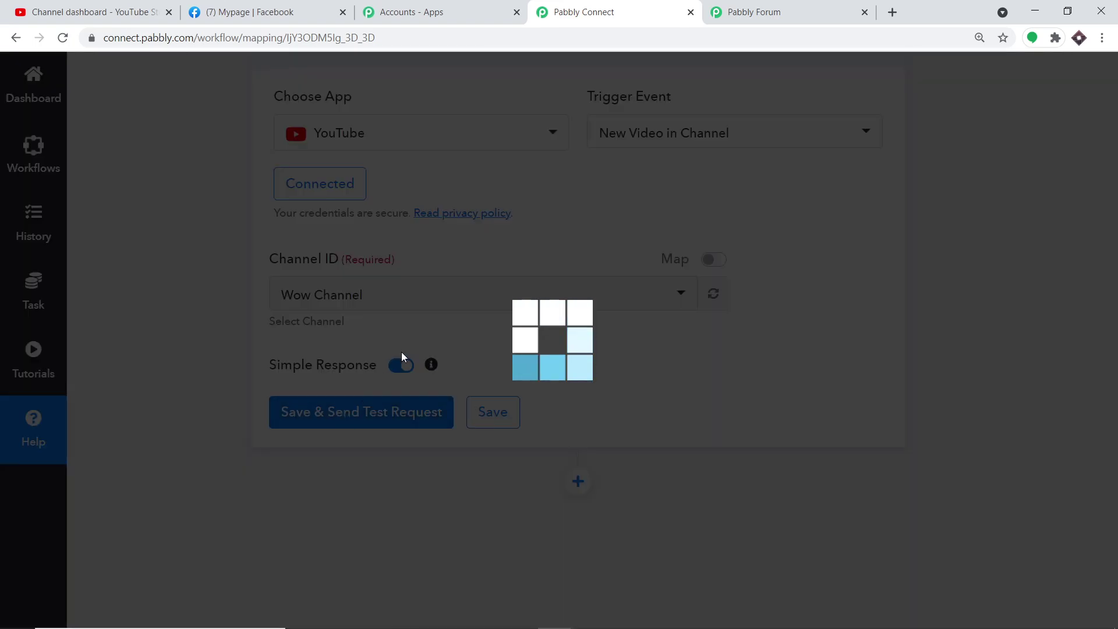
Review the trigger's API response, including the video title, channel title and publish time, and enlarge the video_url field.
scroll(702, 525, down, 5)
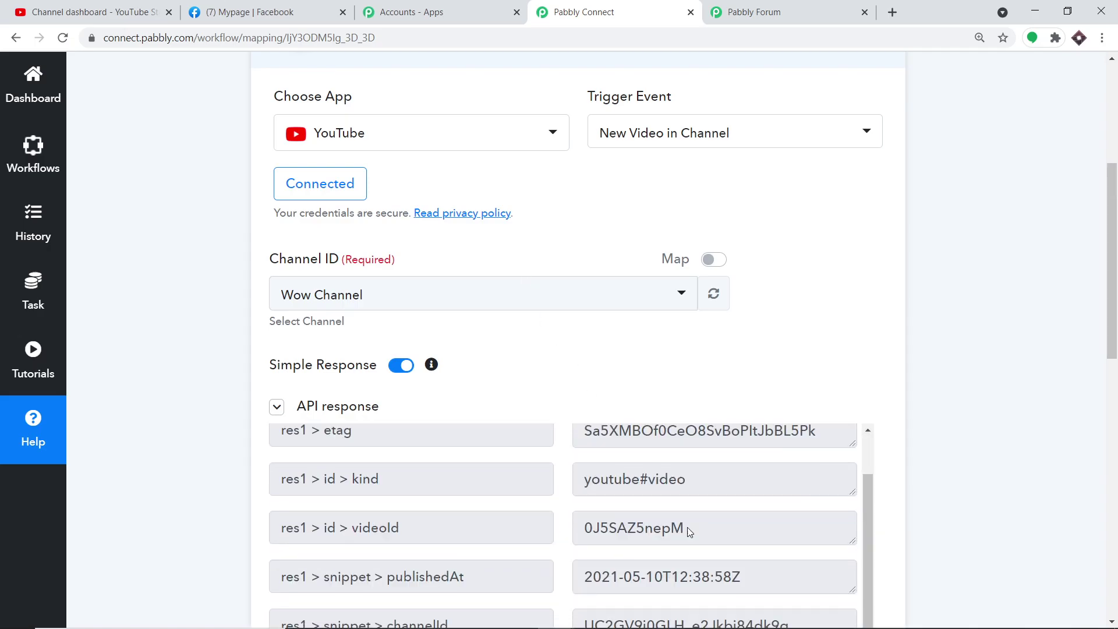
scroll(703, 524, down, 5)
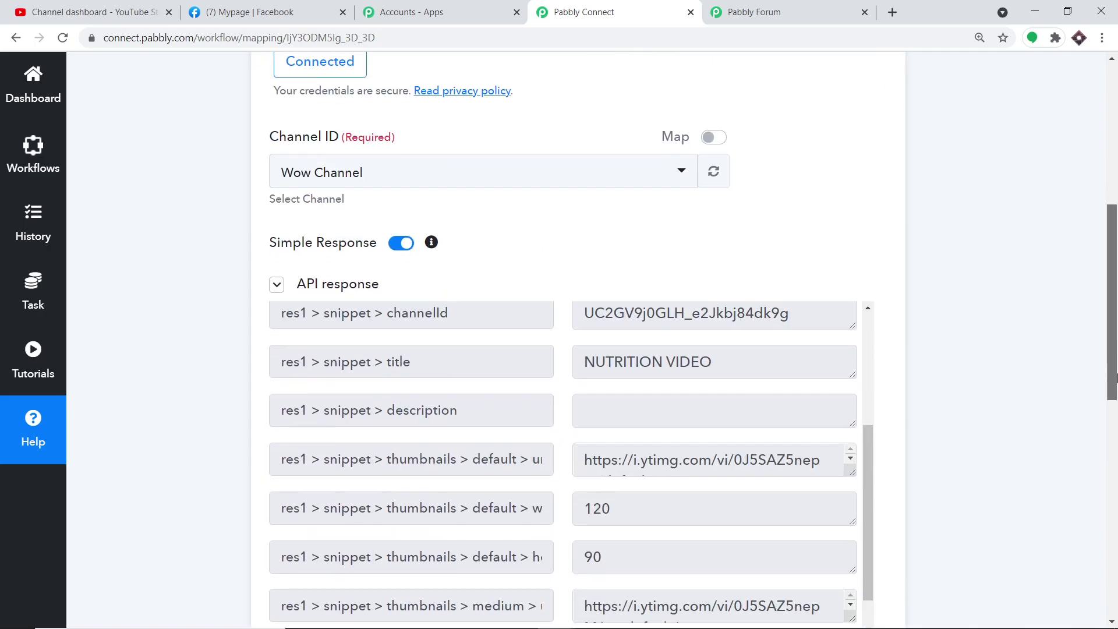
drag(706, 239, 578, 269)
scroll(639, 369, down, 4)
scroll(640, 368, down, 3)
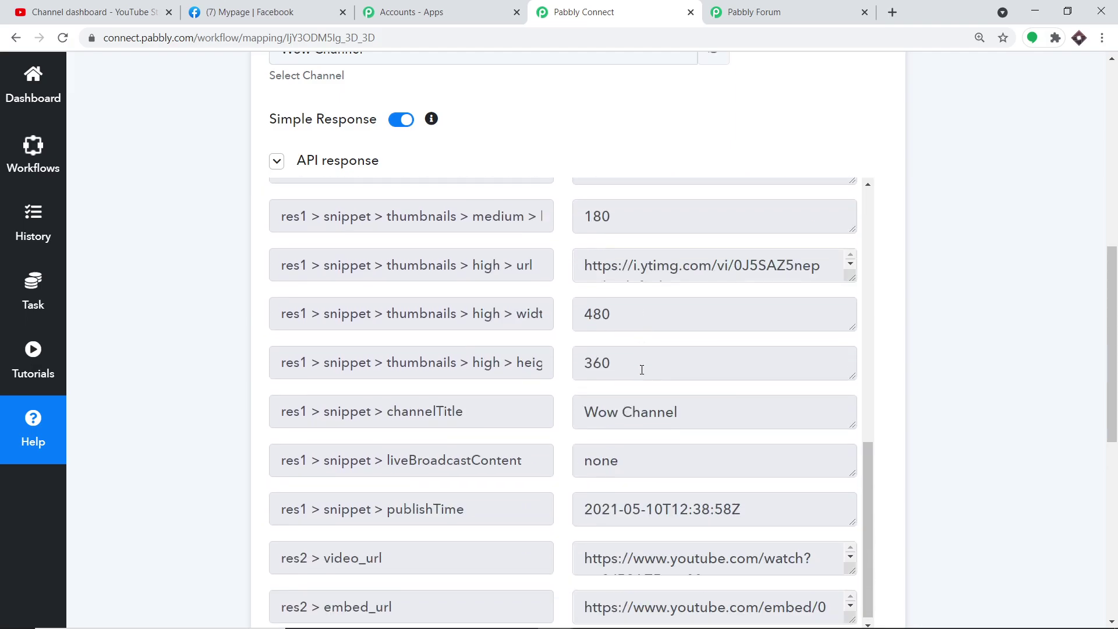
drag(851, 563, 863, 603)
scroll(829, 399, down, 2)
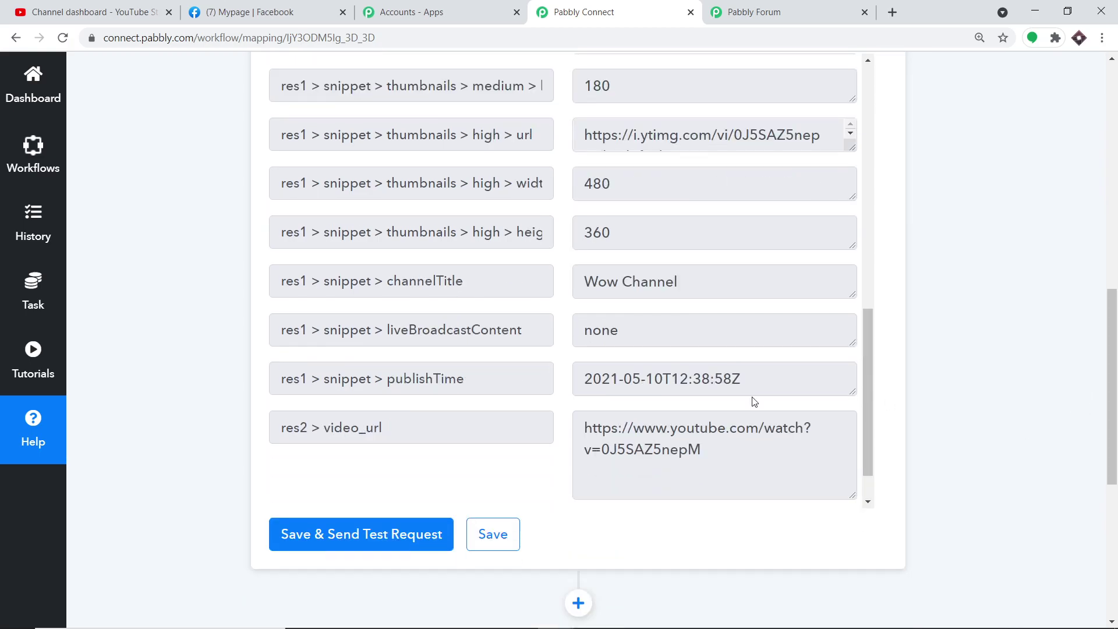
Copy the video_url value from the API response and open it in a new browser tab to check the video.
drag(703, 451, 546, 413)
right_click(648, 427)
click(669, 438)
click(894, 14)
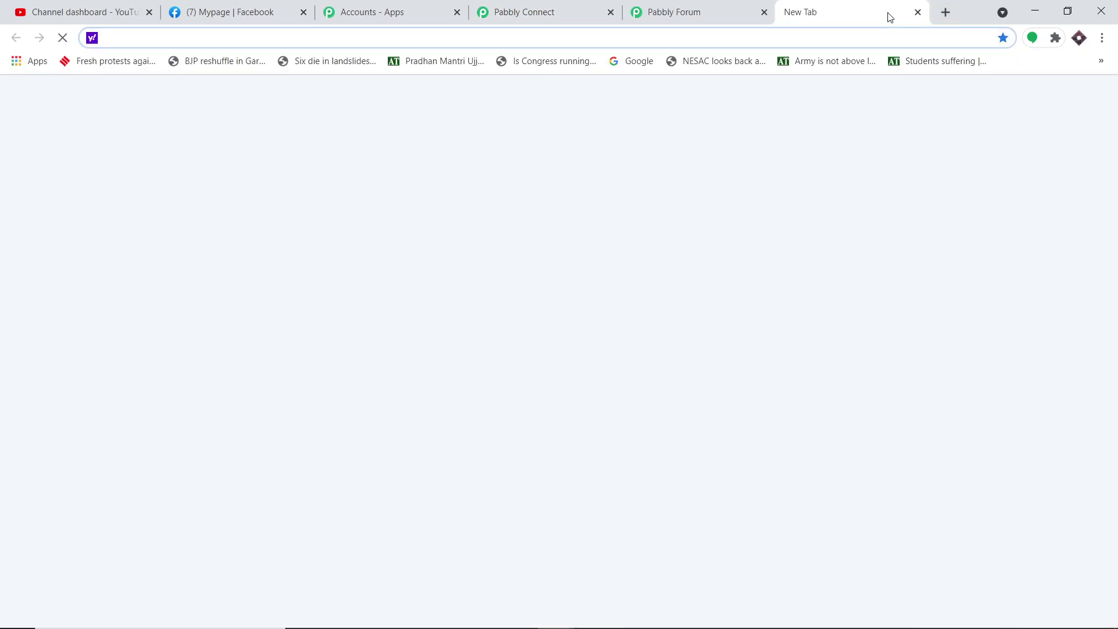
key(ctrl+v)
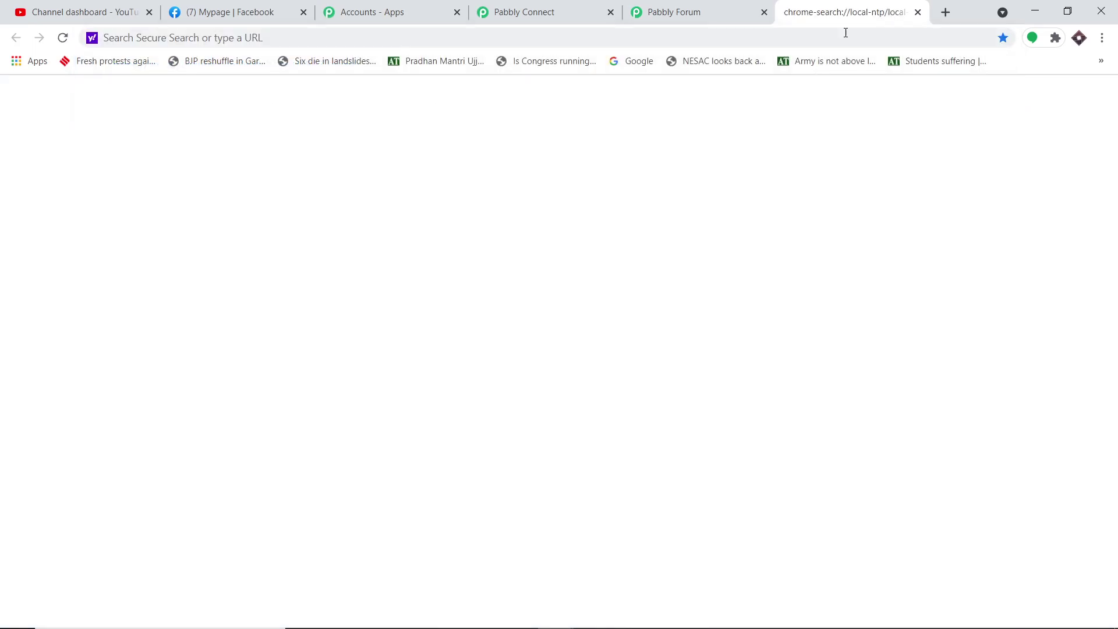
click(557, 38)
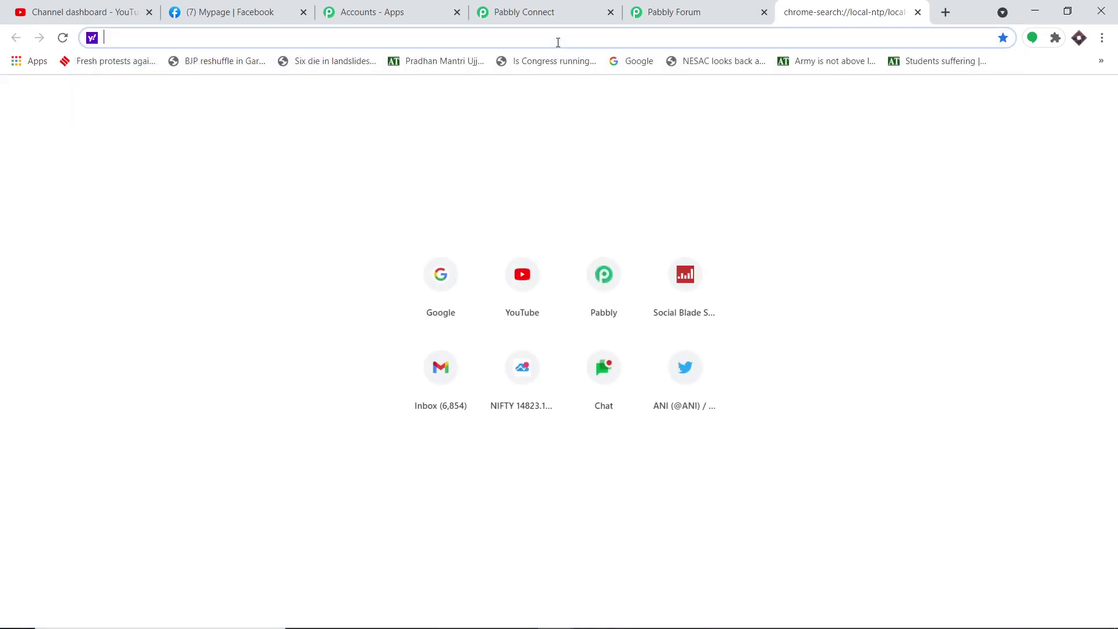
key(ctrl+v)
key(Return)
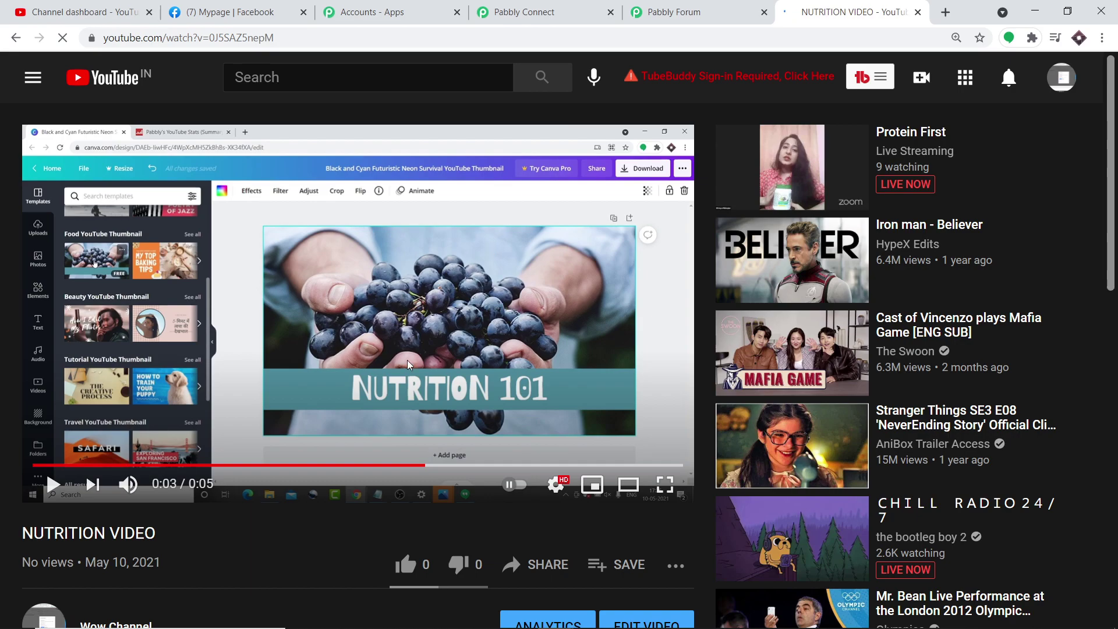
scroll(175, 466, down, 3)
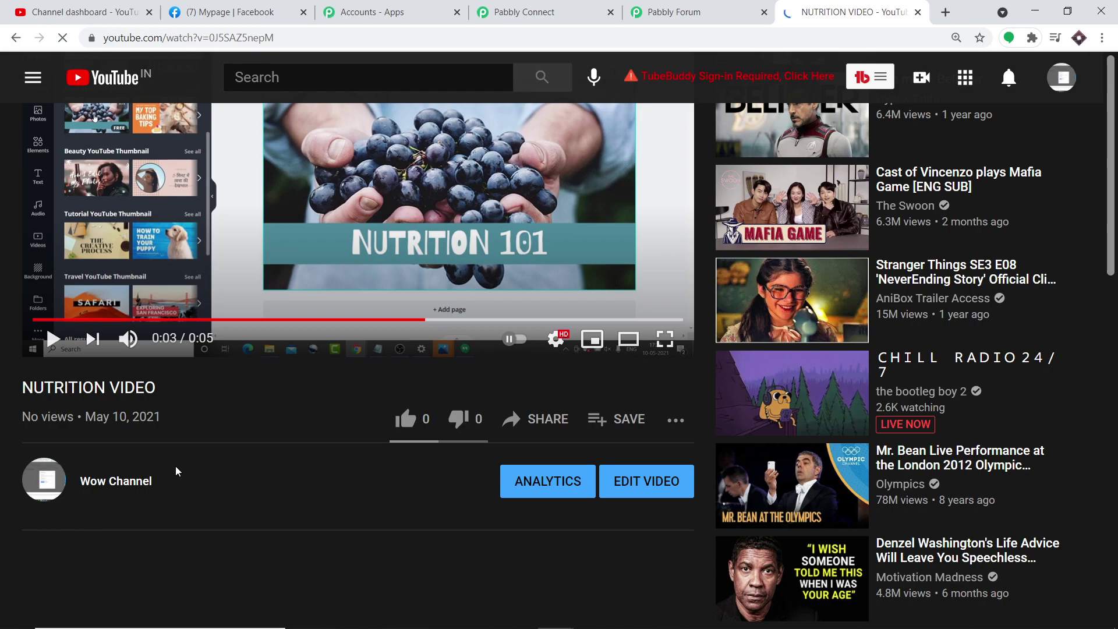
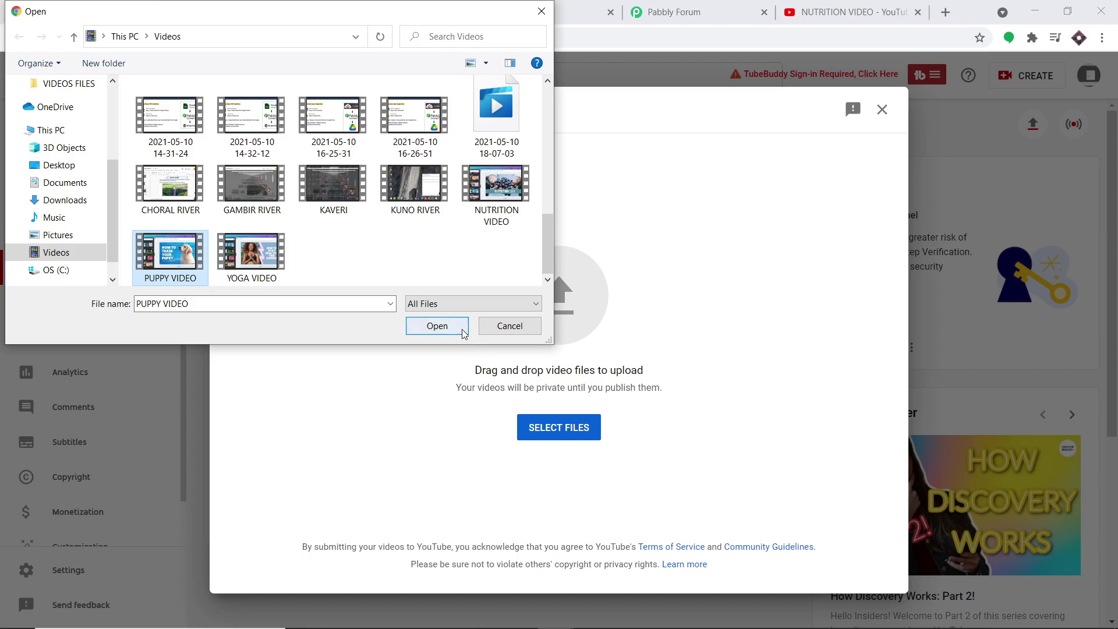
Upload the PUPPY VIDEO file to the channel in YouTube Studio and mark it as not made for kids.
click(461, 328)
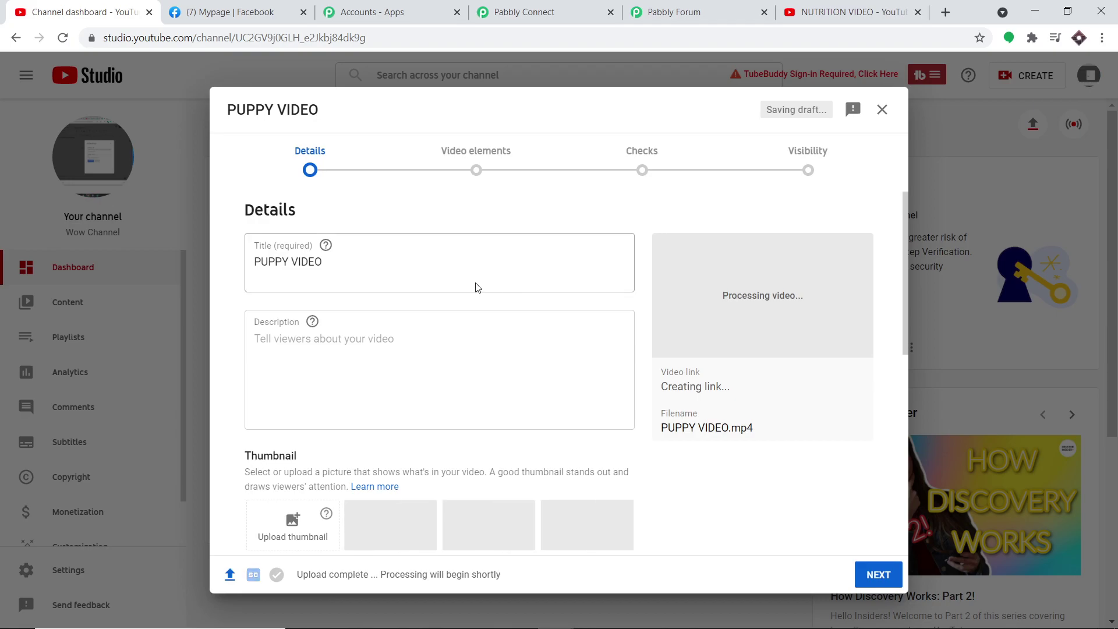
click(492, 269)
text(+)
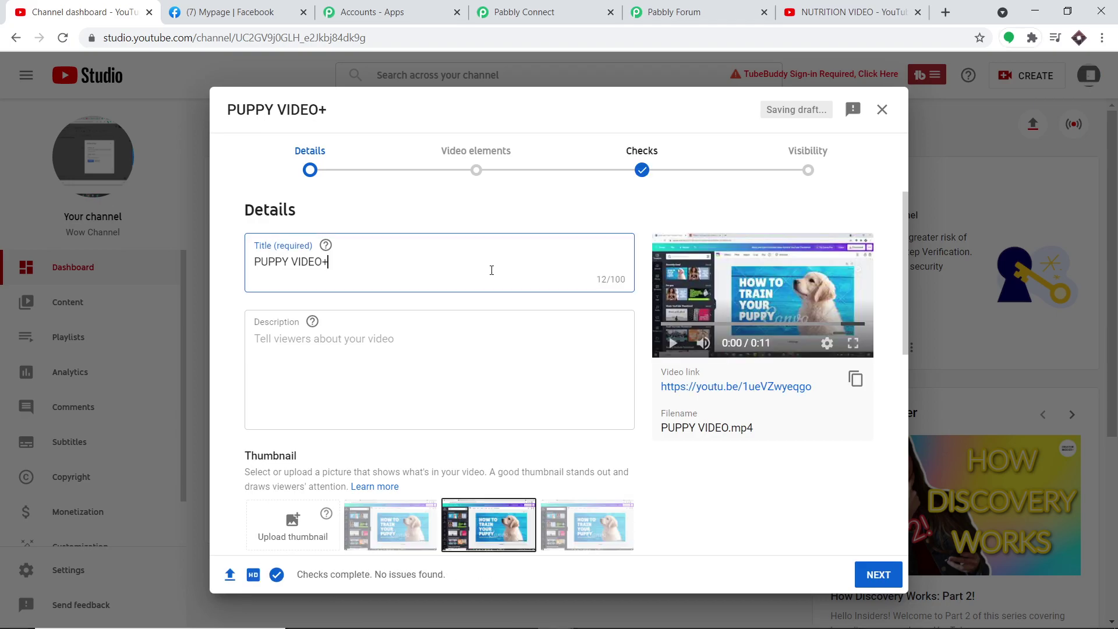
key(BackSpace)
click(889, 579)
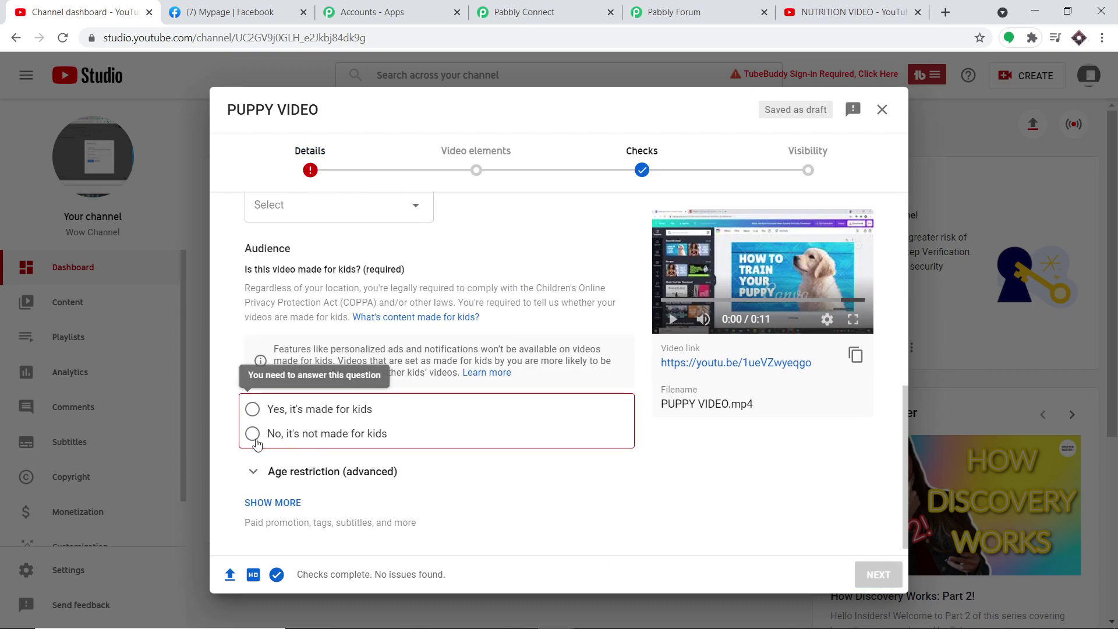
click(248, 438)
click(872, 579)
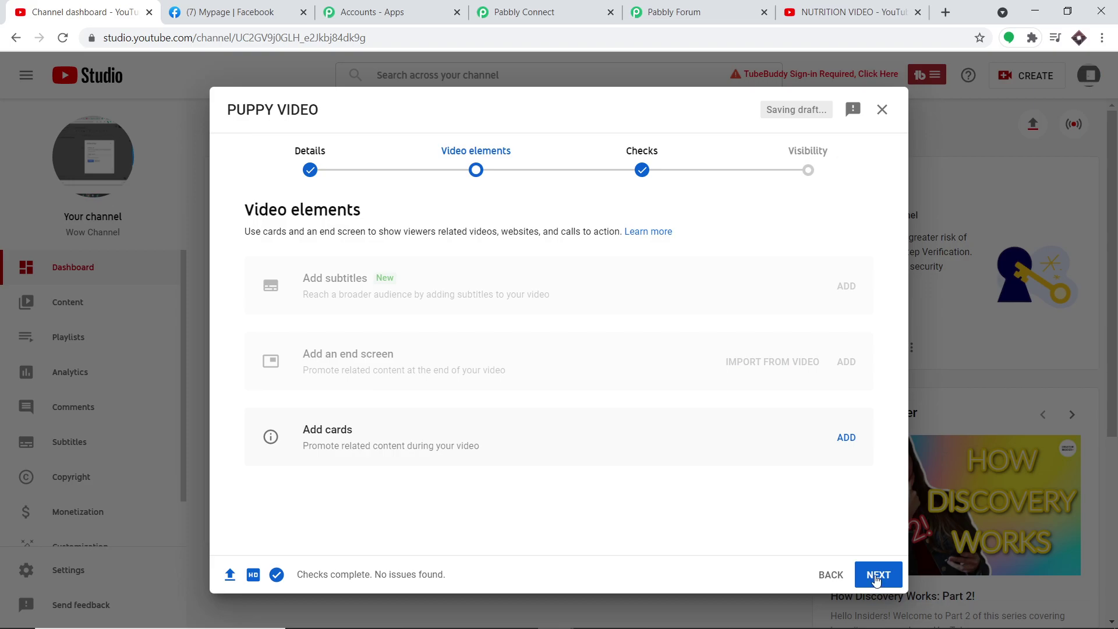
Skip the optional video elements, set the uploaded video's visibility to Public and publish it.
click(877, 575)
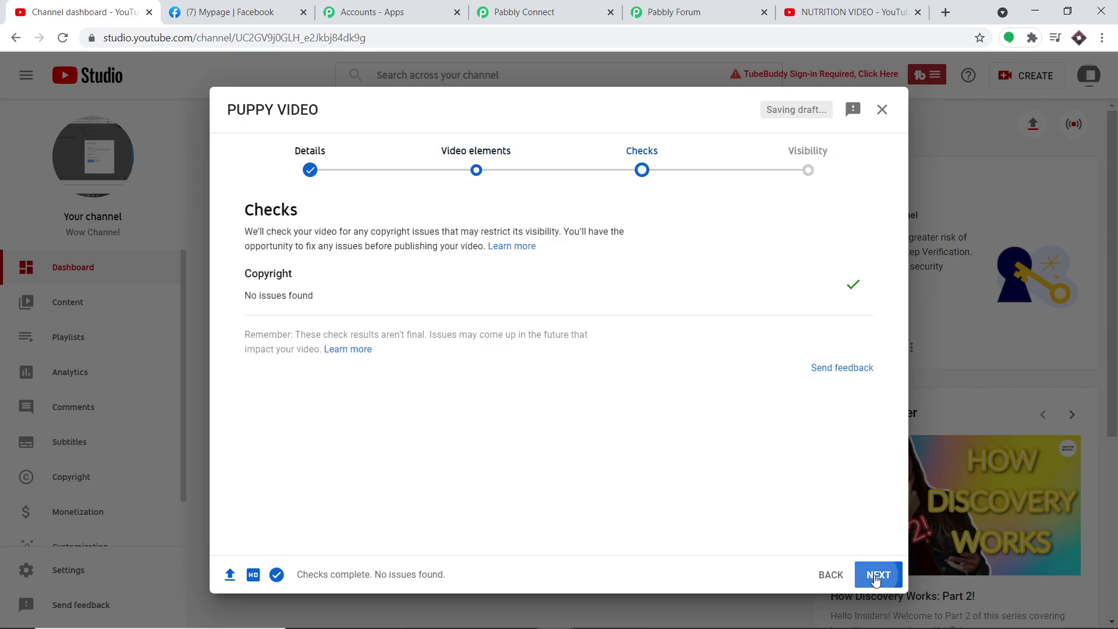
click(876, 577)
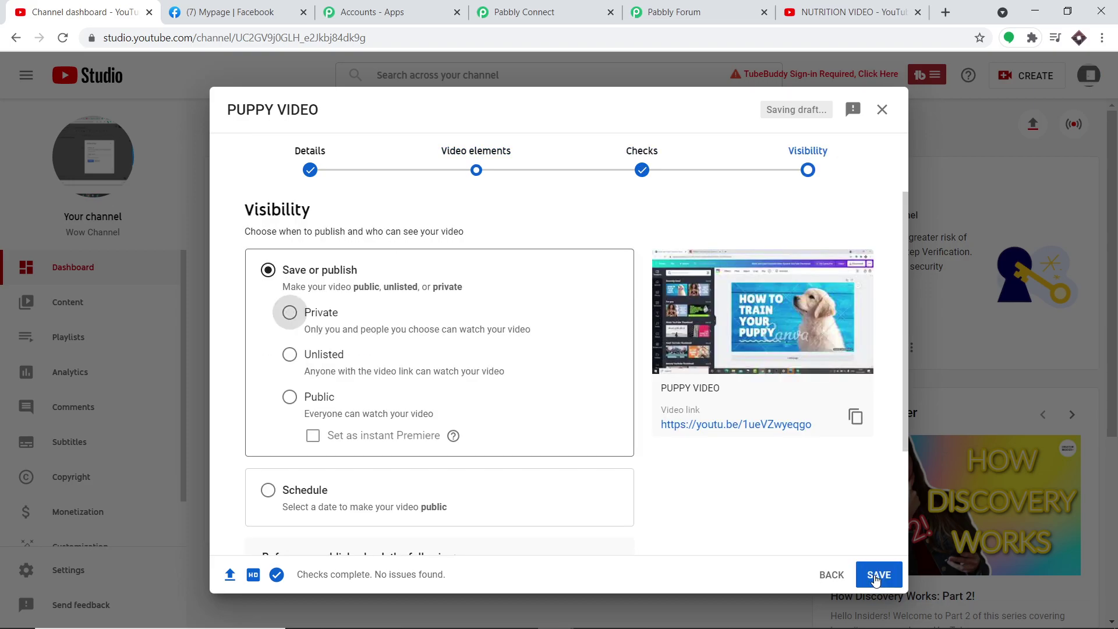
click(291, 398)
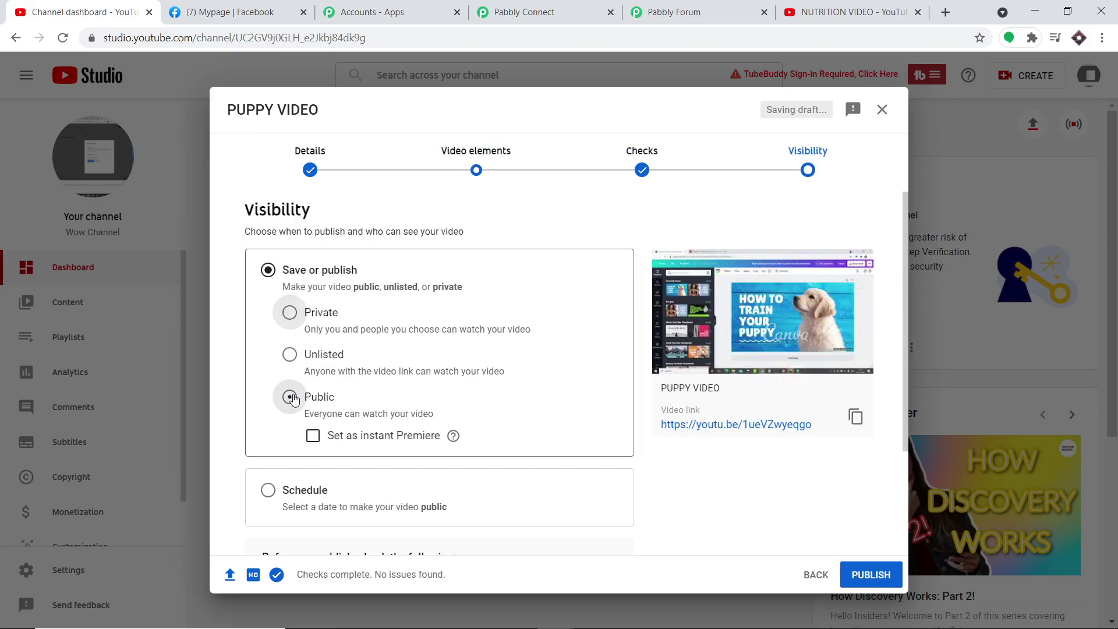
click(872, 575)
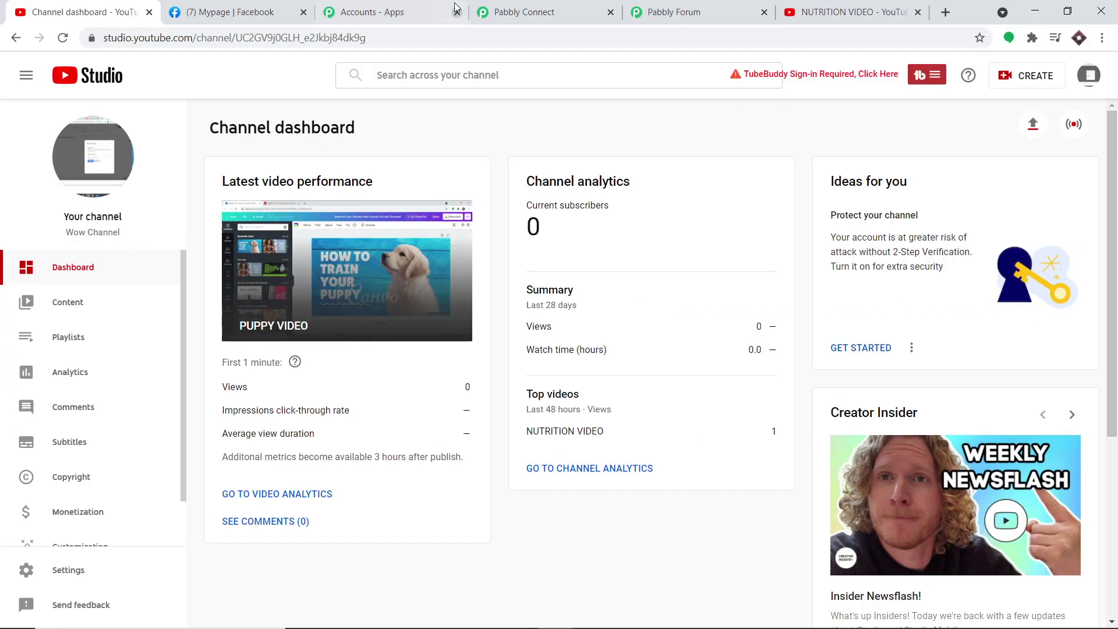
Return to Pabbly Connect, resend the YouTube trigger's test request and examine the response for the newly published video.
click(501, 8)
click(1097, 205)
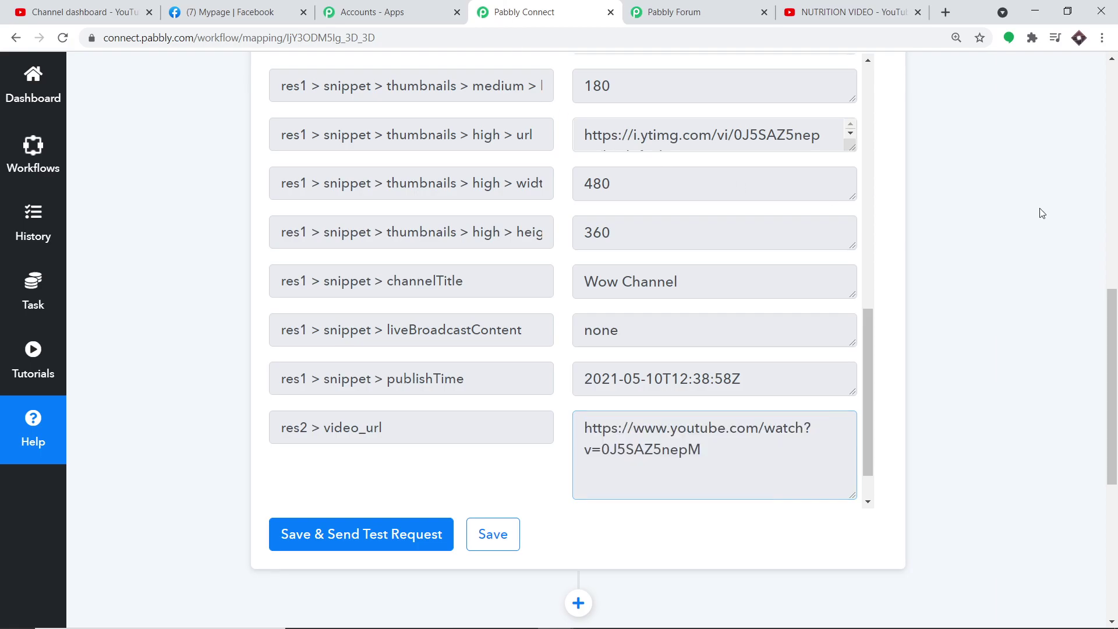
scroll(990, 237, down, 3)
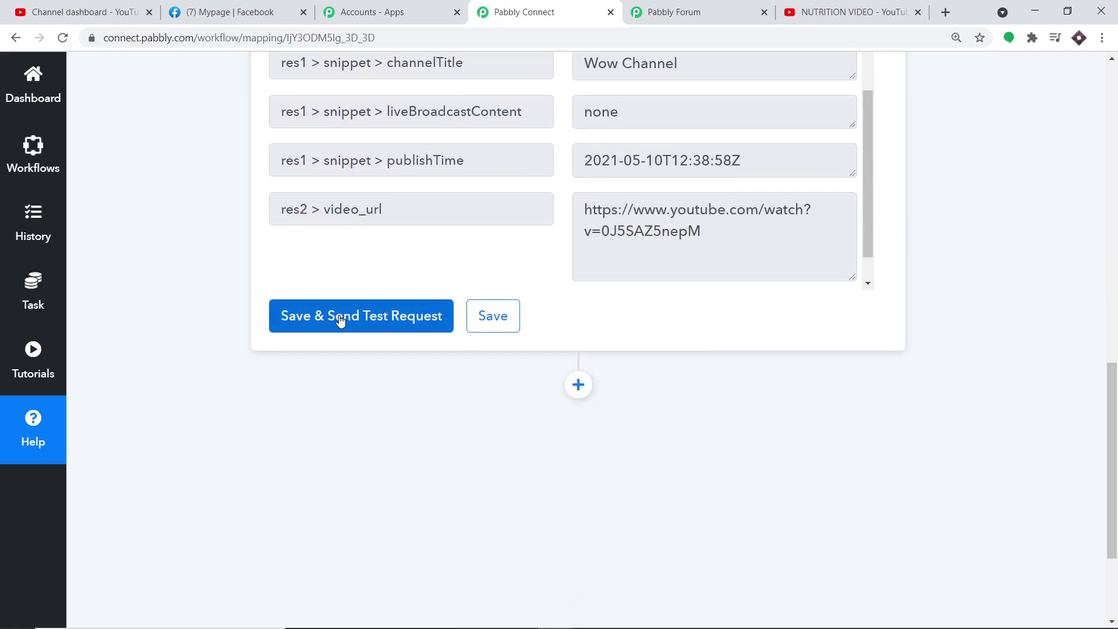
click(341, 318)
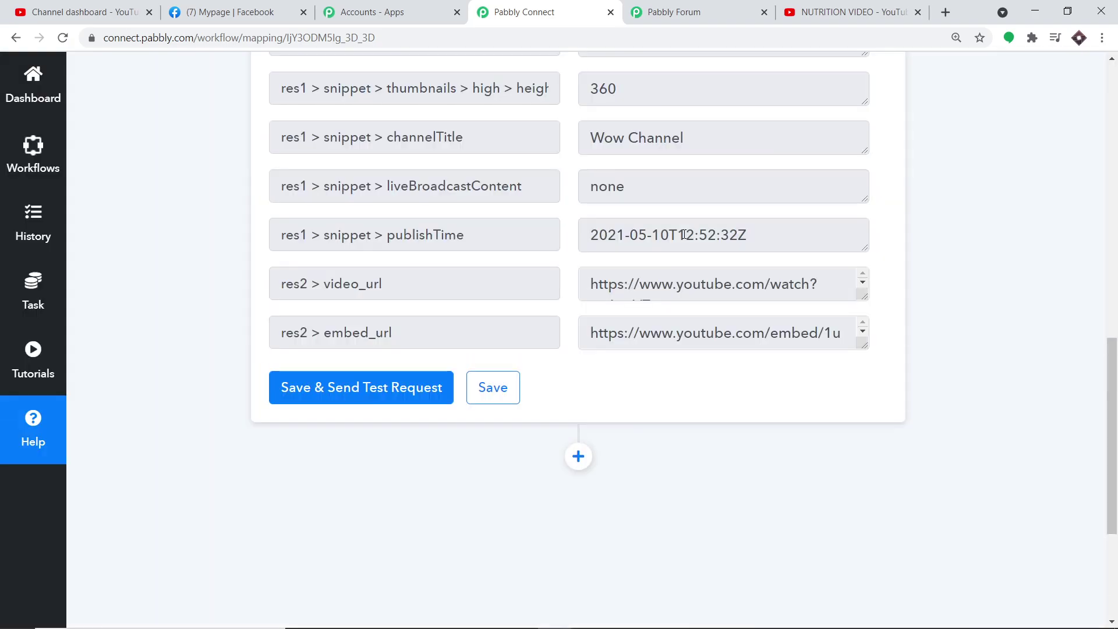
scroll(746, 237, up, 6)
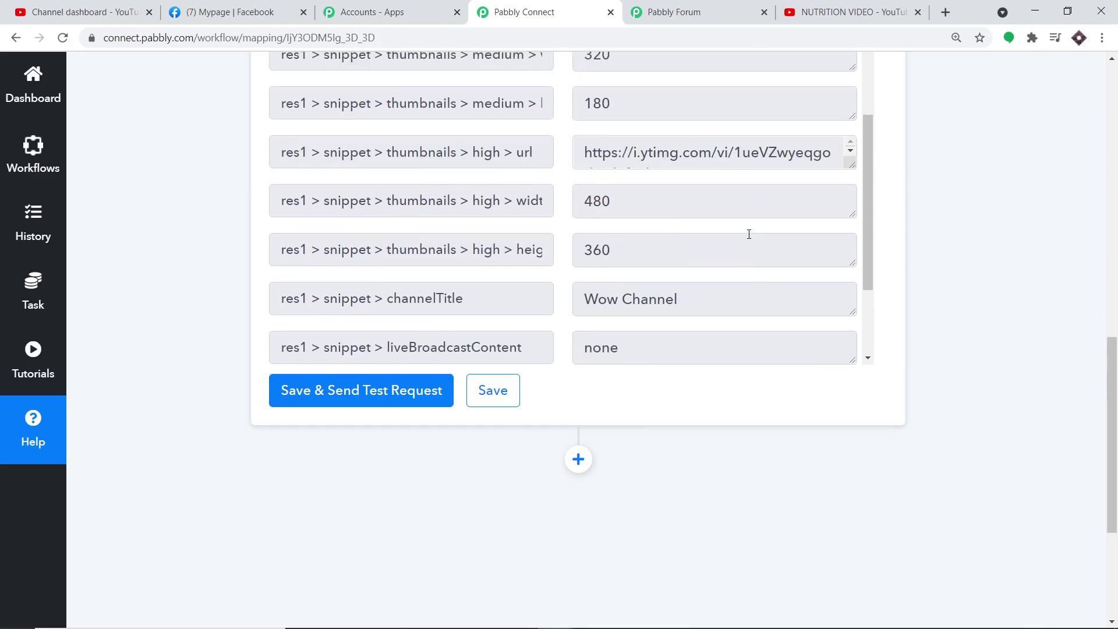
scroll(748, 238, down, 6)
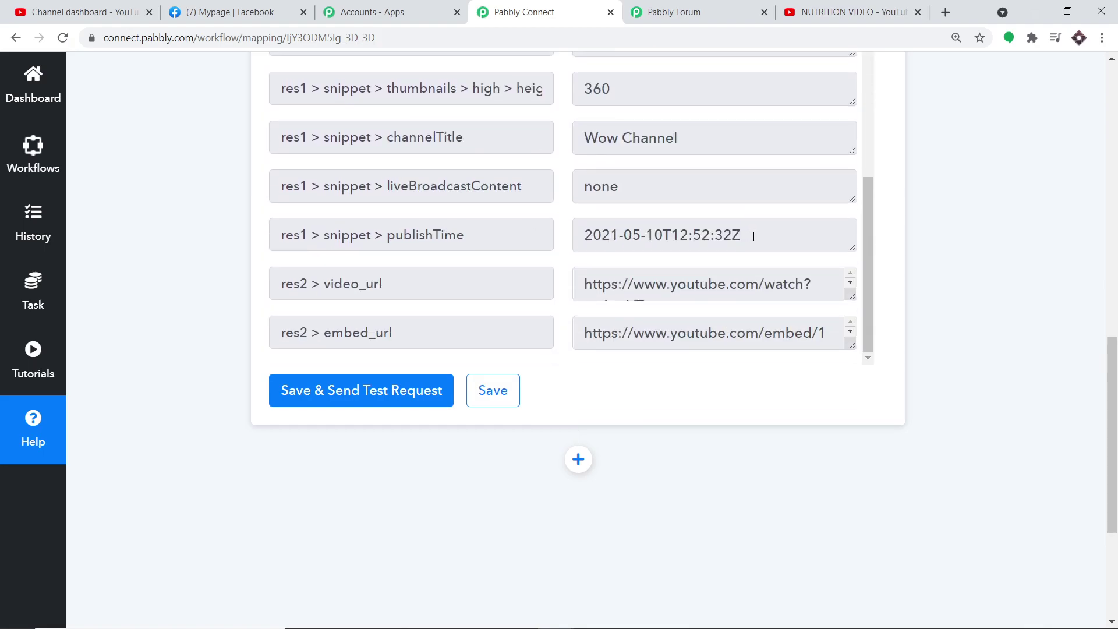
Examine the title and full video_url values in the YouTube trigger's response.
scroll(759, 227, up, 9)
scroll(764, 225, up, 3)
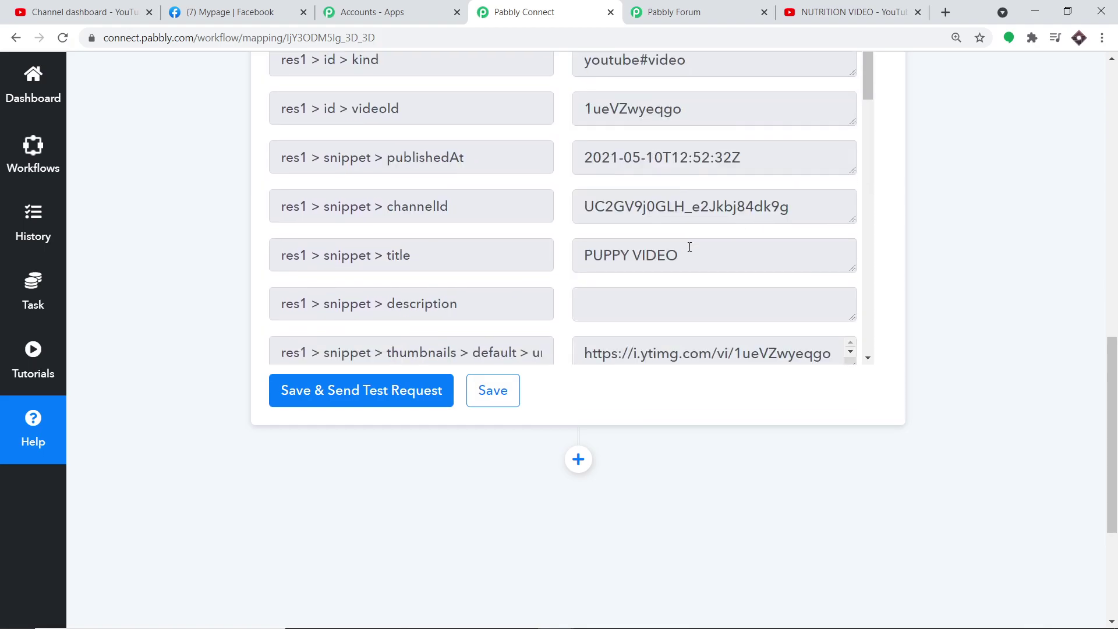
drag(689, 254, 562, 260)
scroll(725, 204, down, 10)
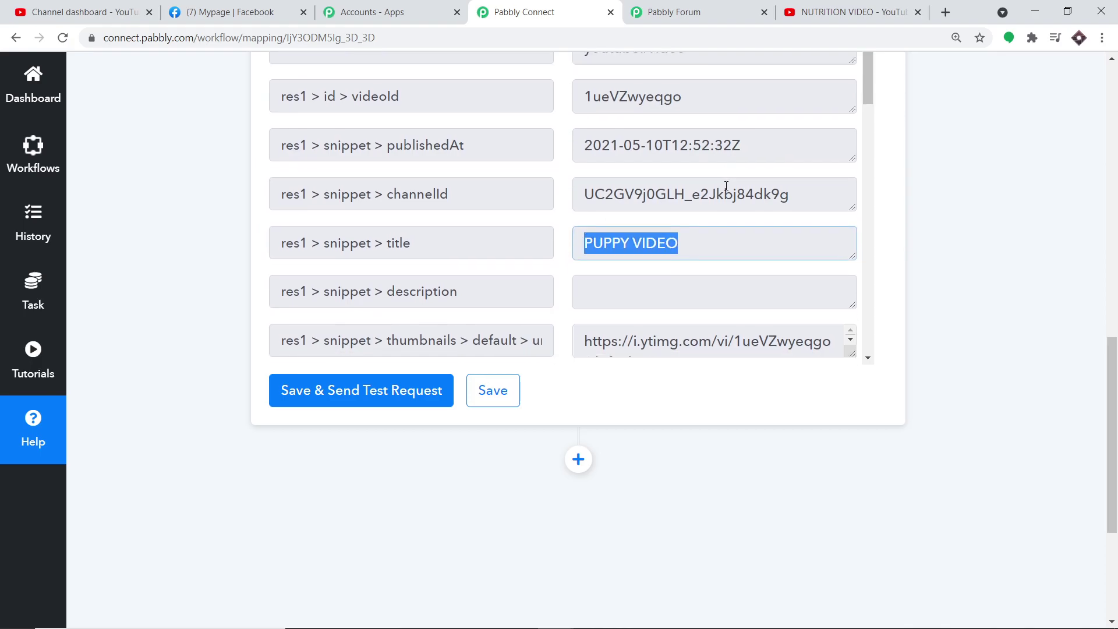
scroll(727, 219, down, 2)
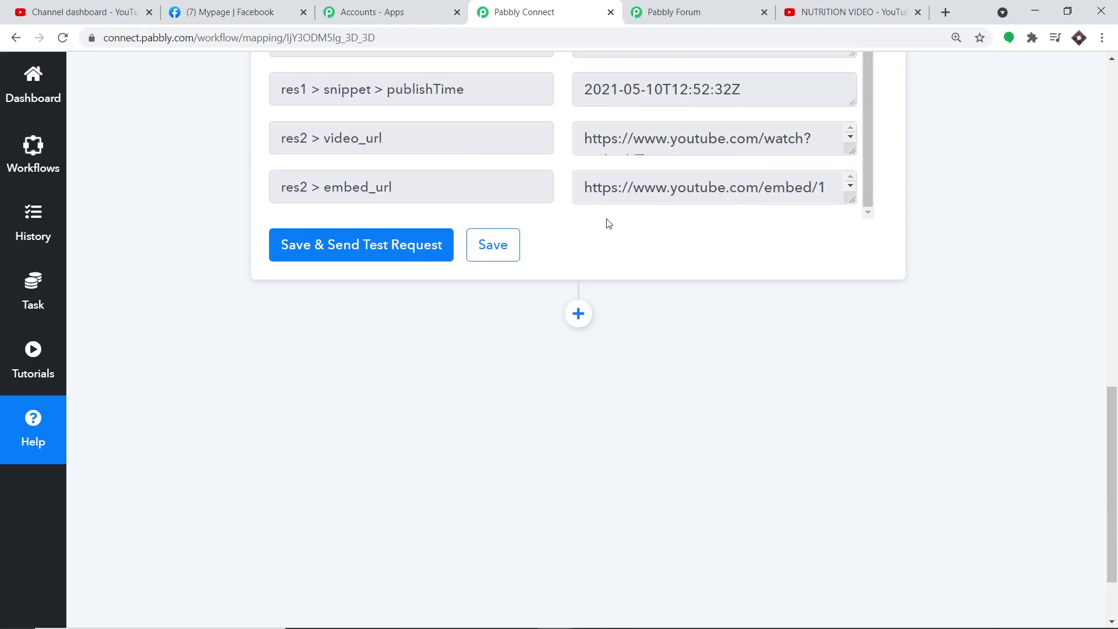
drag(852, 153, 854, 217)
drag(789, 200, 538, 142)
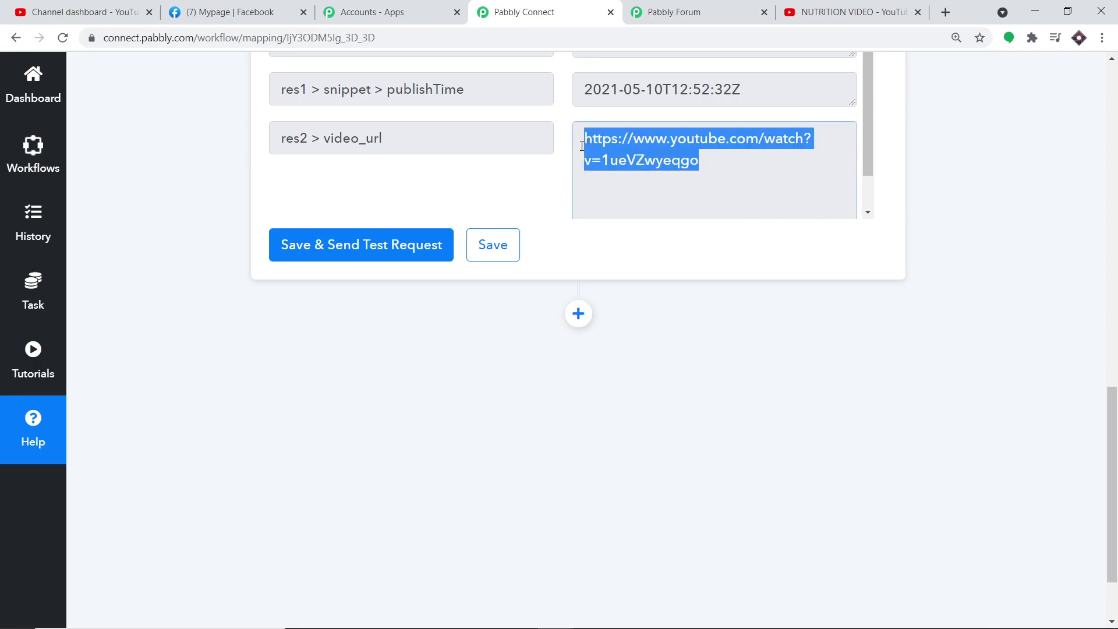
Add an action step after the YouTube trigger, using the Facebook Pages app with the Create Page Post event.
click(579, 315)
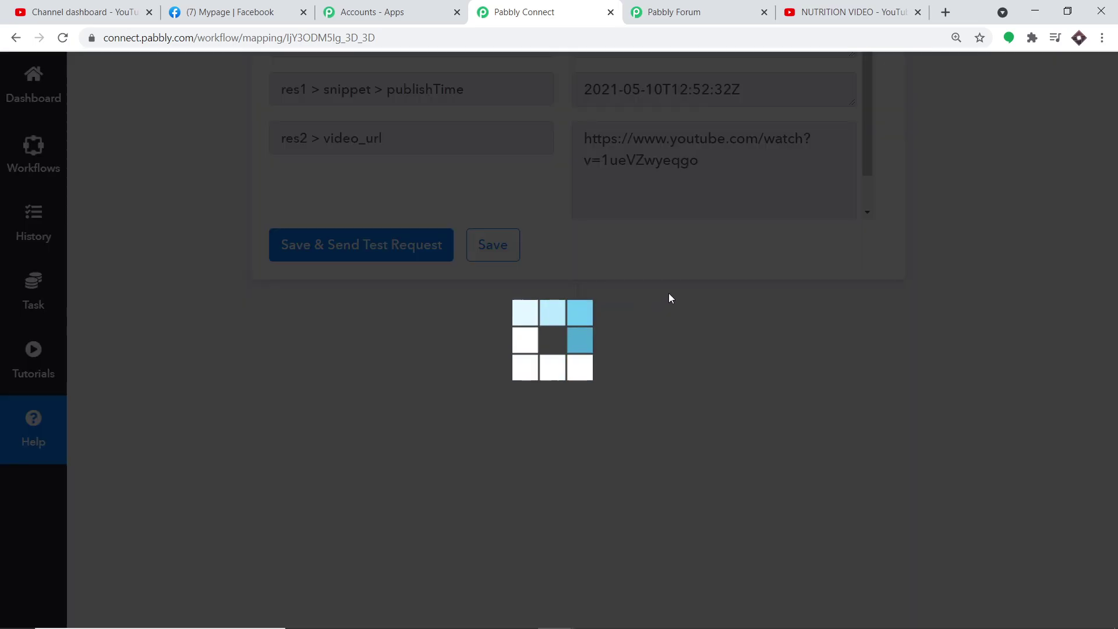
scroll(451, 346, down, 2)
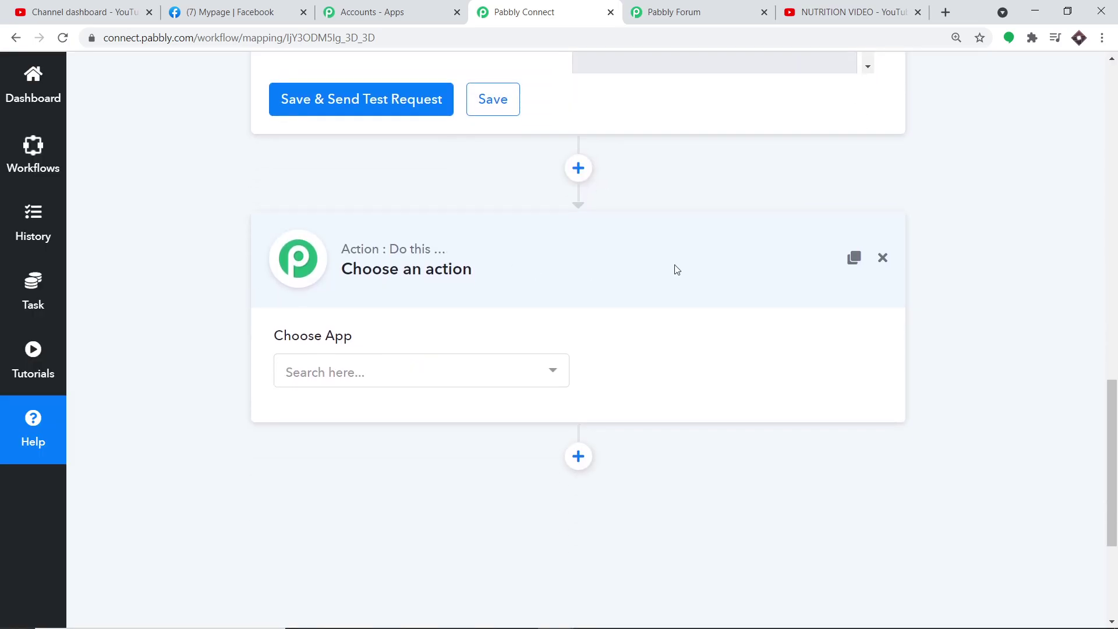
click(446, 369)
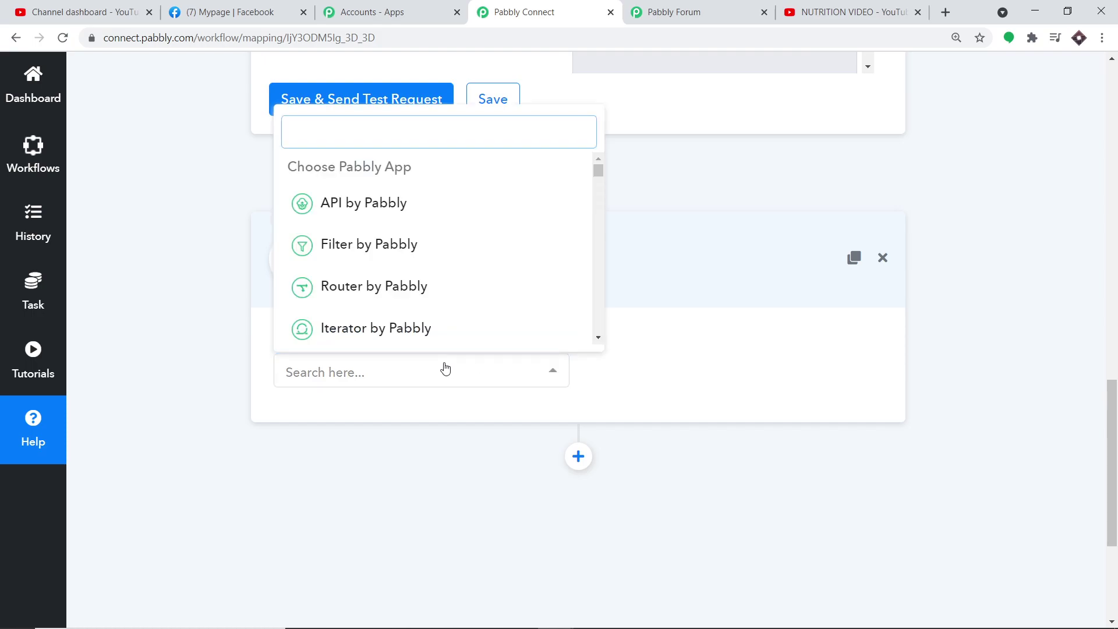
text(fac)
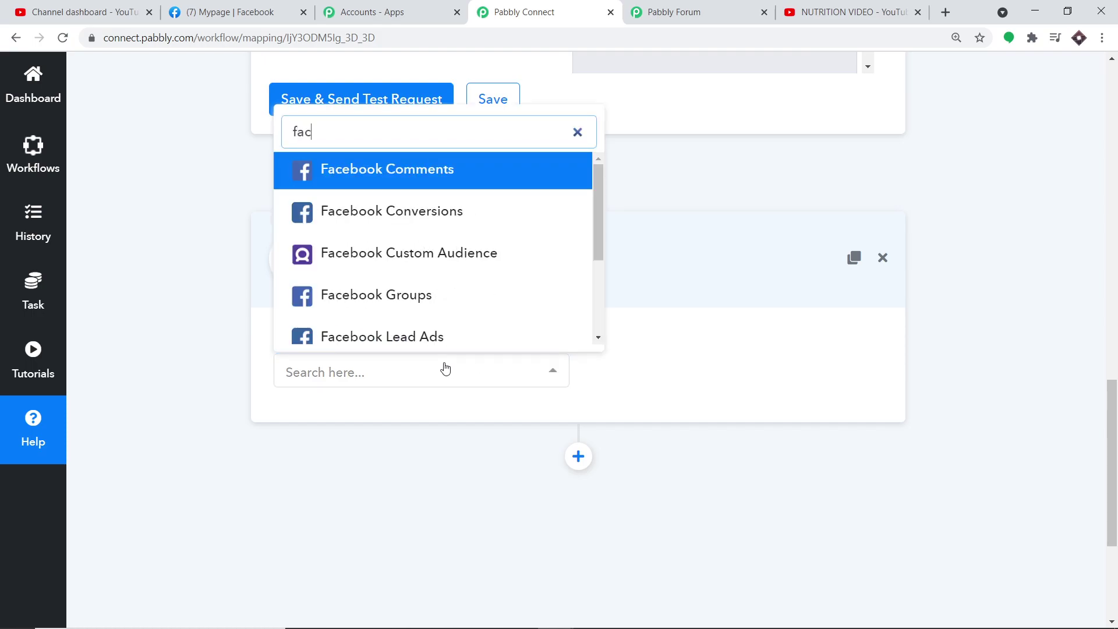
text(e)
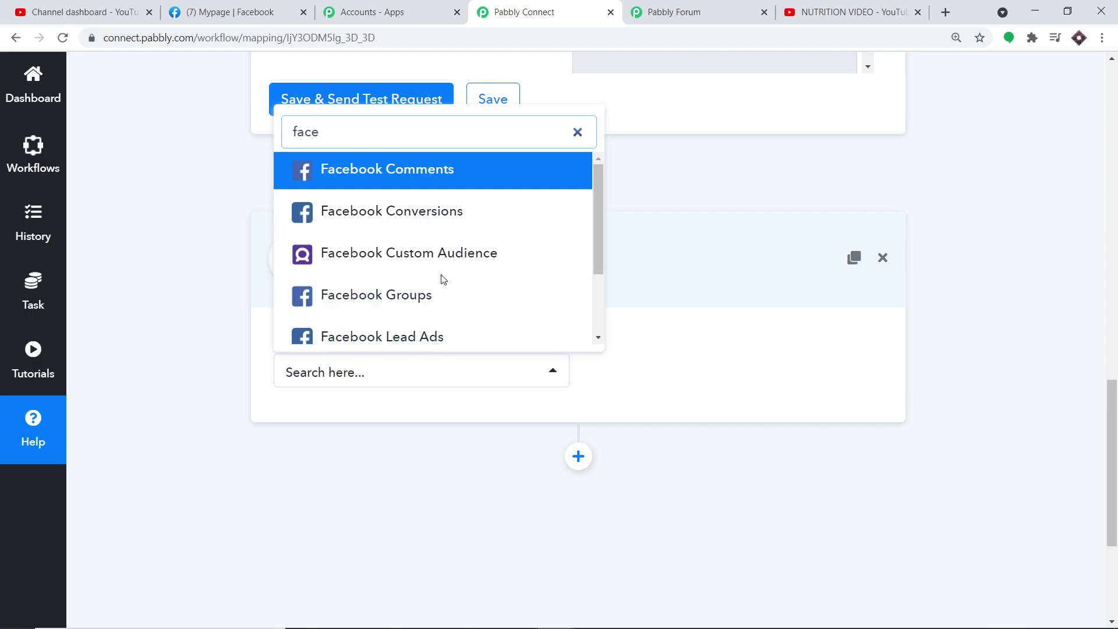
scroll(448, 278, down, 2)
scroll(466, 276, down, 1)
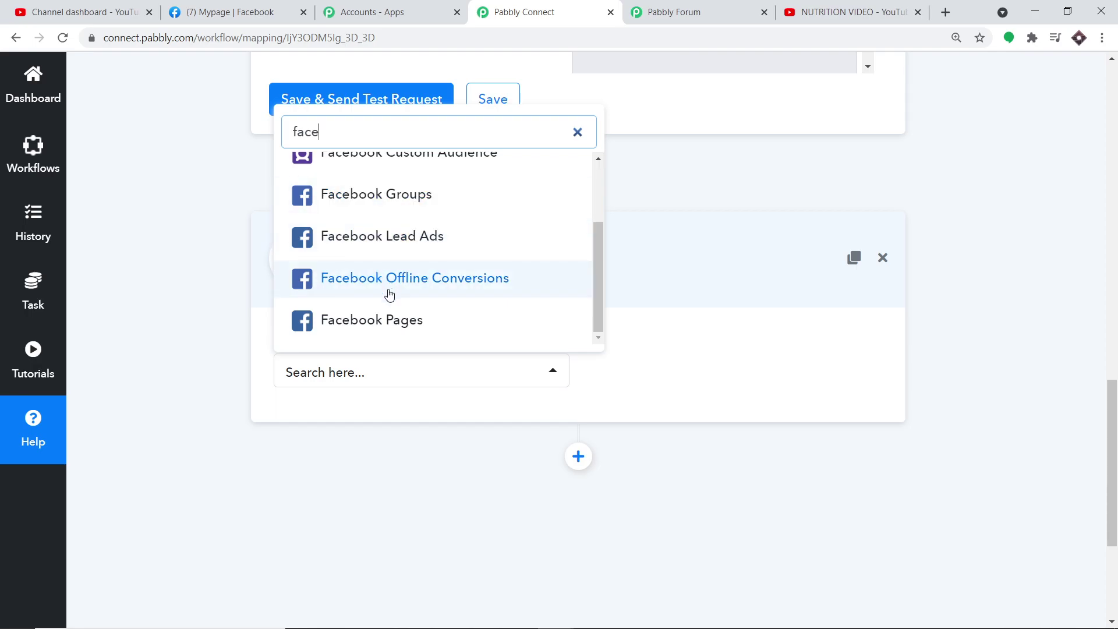
click(388, 322)
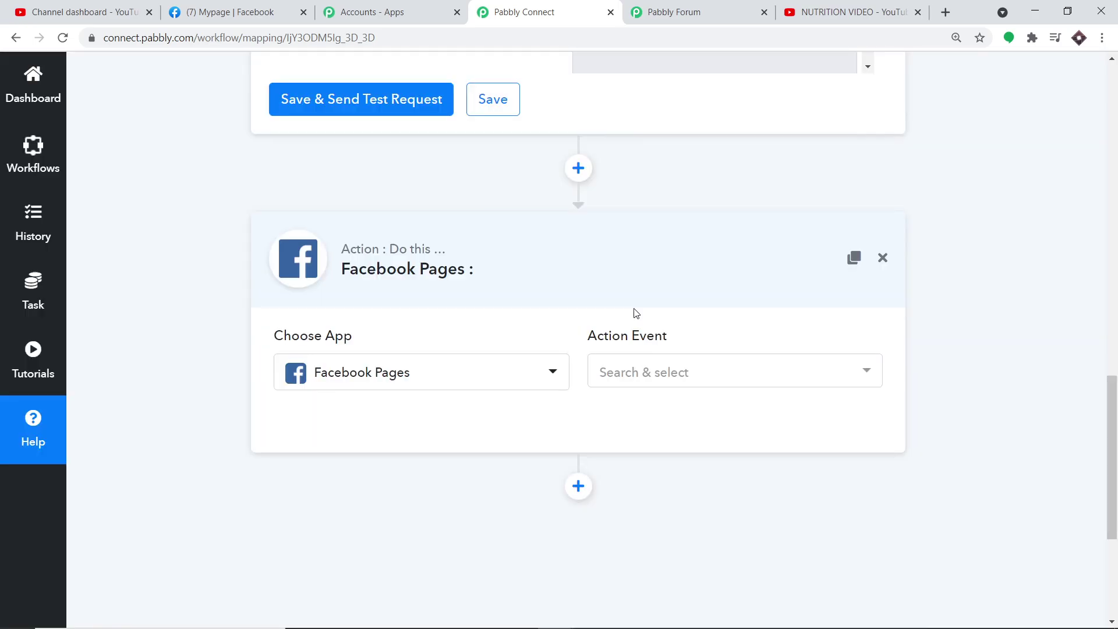
click(665, 372)
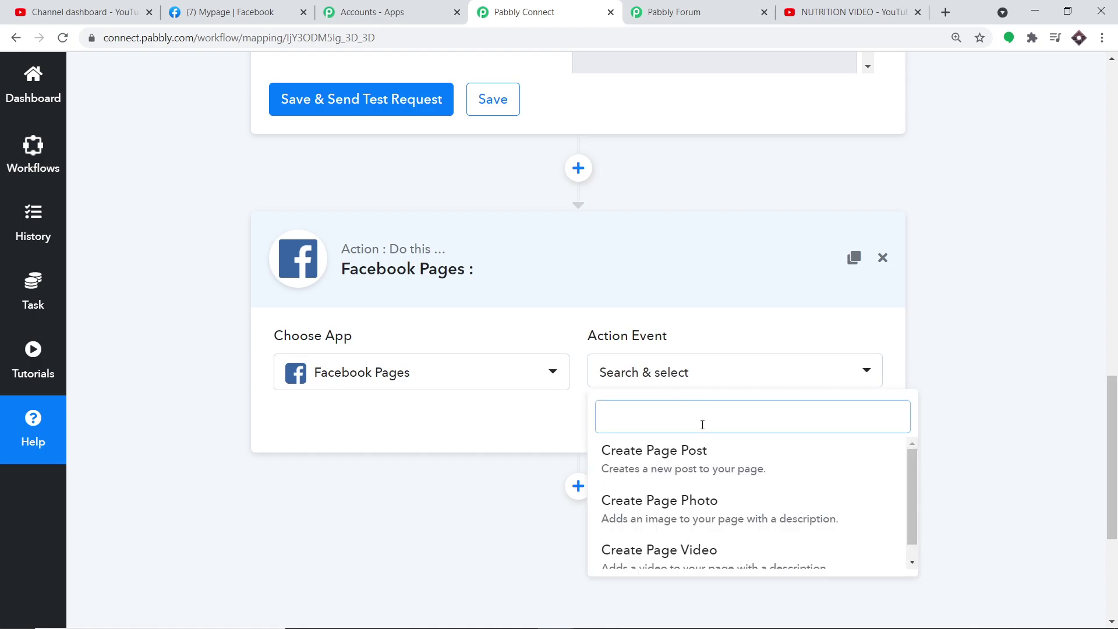
click(685, 466)
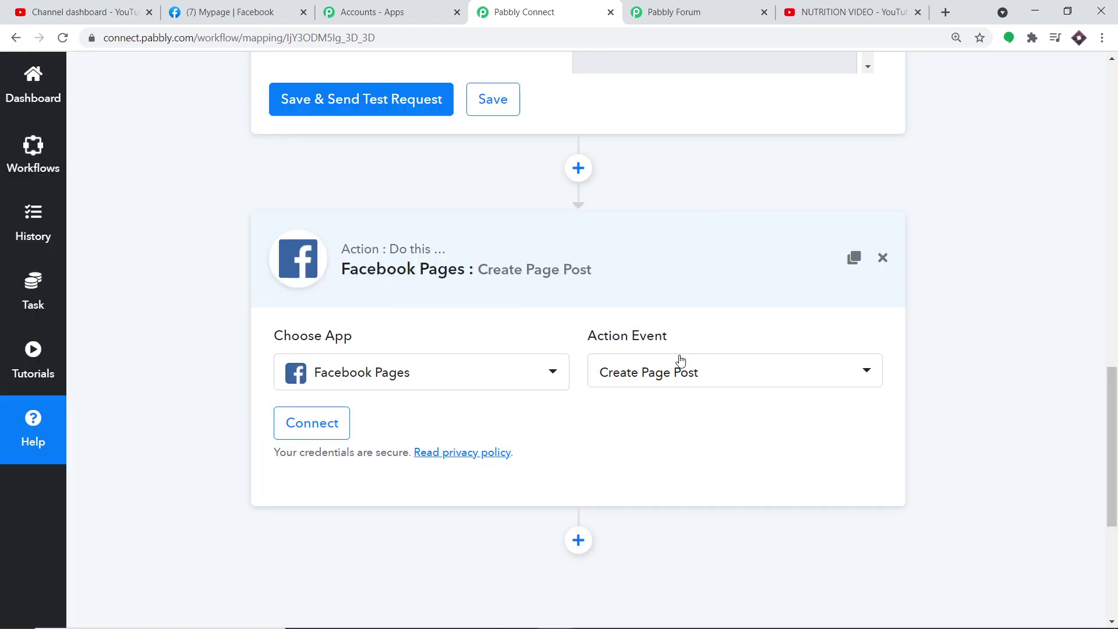
Connect the action to Facebook Pages by authorizing a new connection.
click(323, 423)
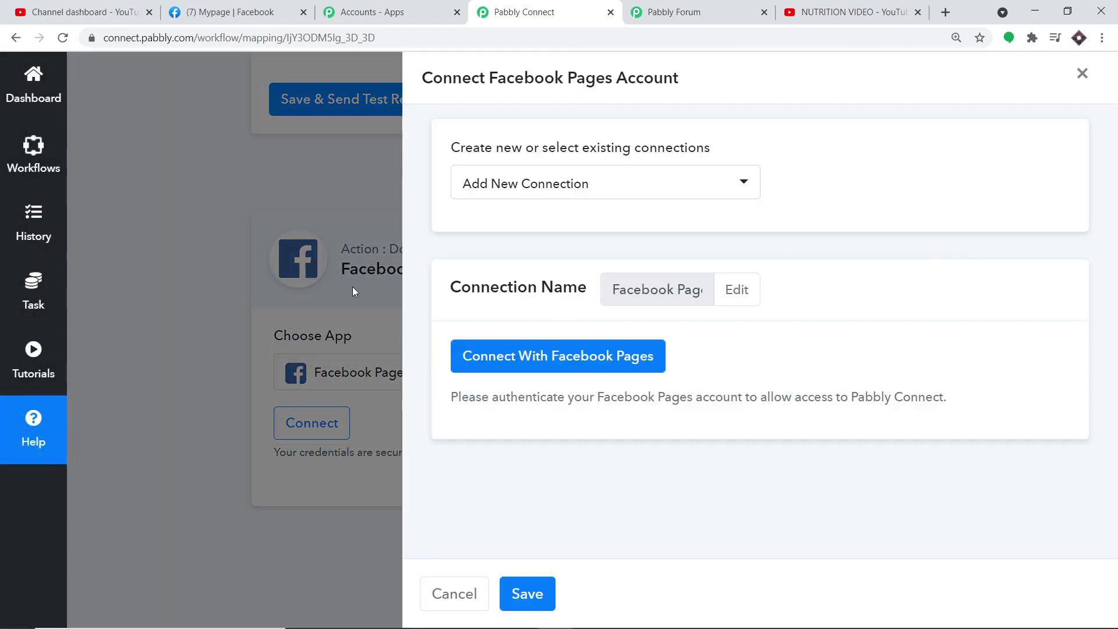
click(548, 356)
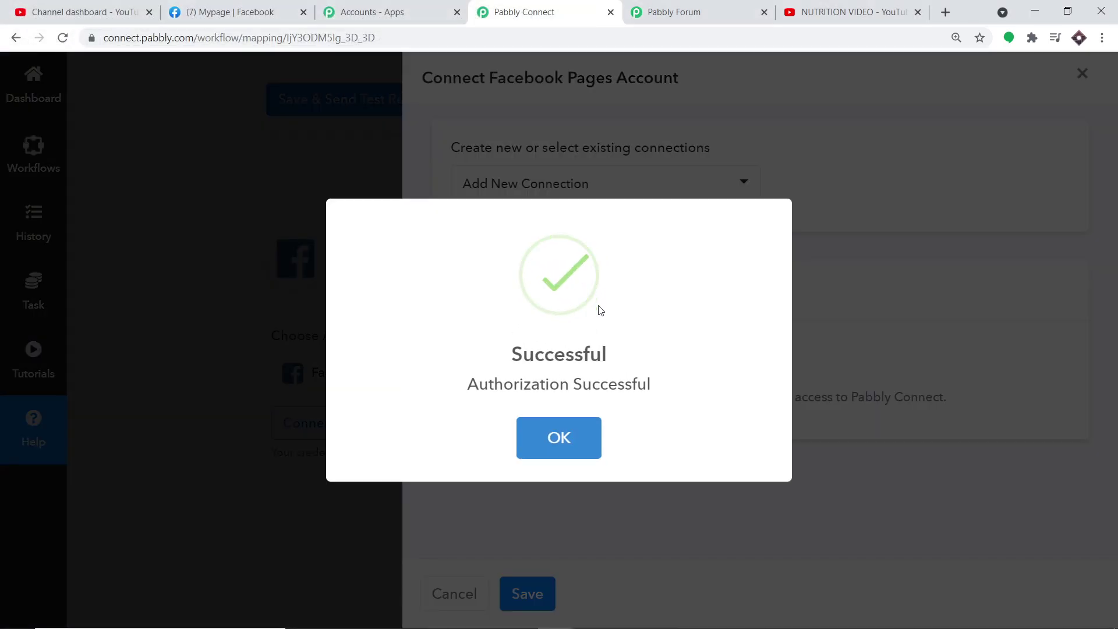
click(586, 435)
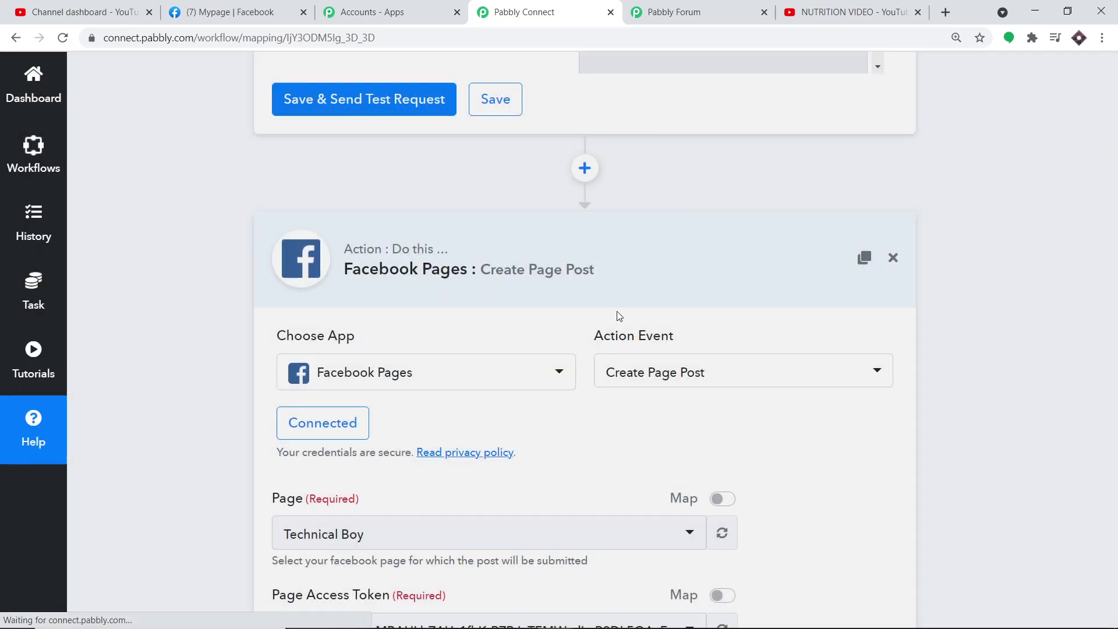
Choose Mypage as the Facebook page for the post and check that page's existing posts on Facebook.
scroll(622, 318, down, 8)
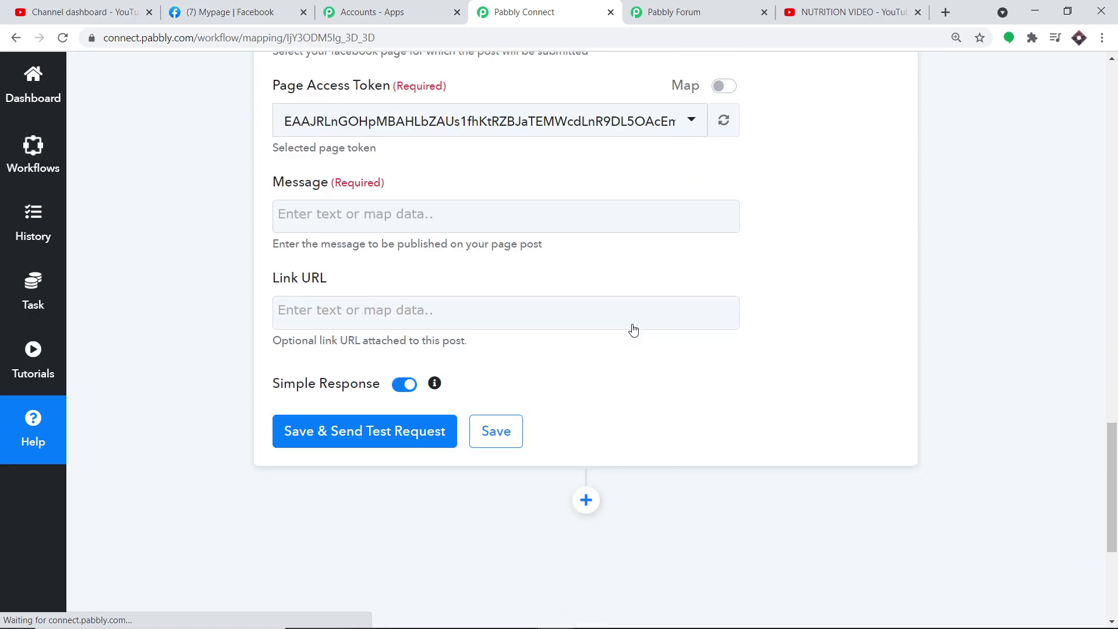
scroll(635, 331, up, 4)
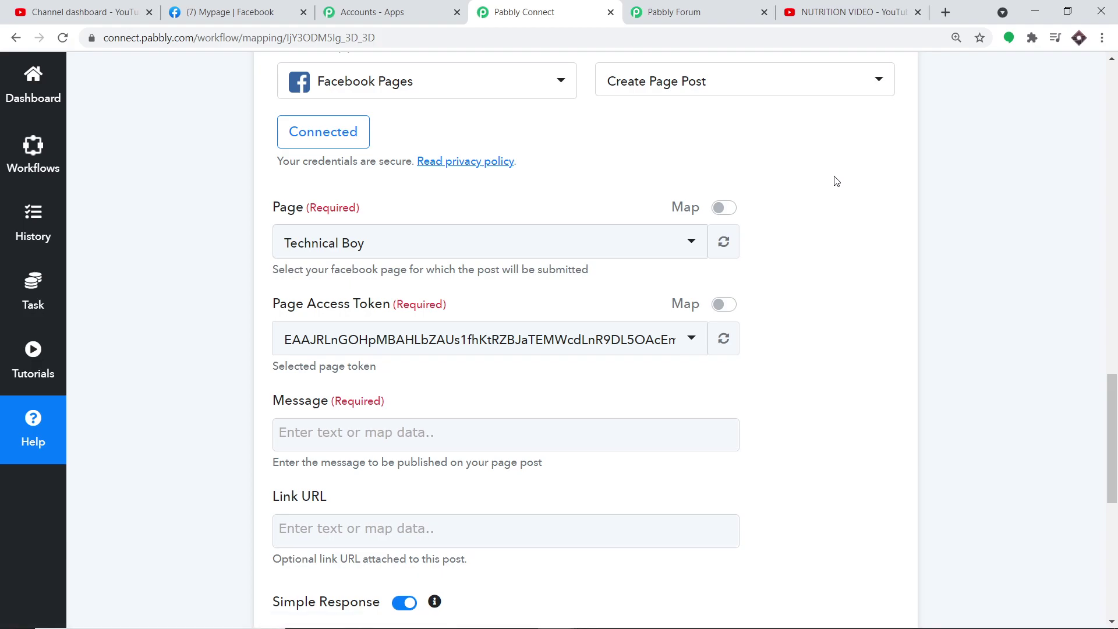
click(401, 253)
scroll(439, 355, down, 4)
scroll(440, 366, down, 3)
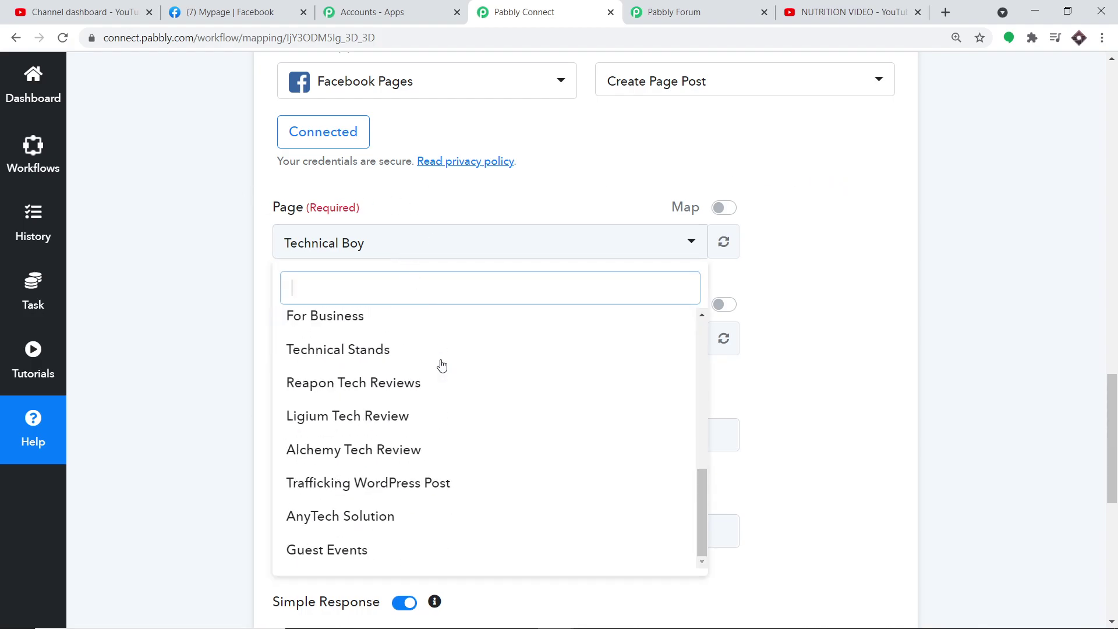
scroll(430, 406, up, 1)
scroll(428, 405, up, 4)
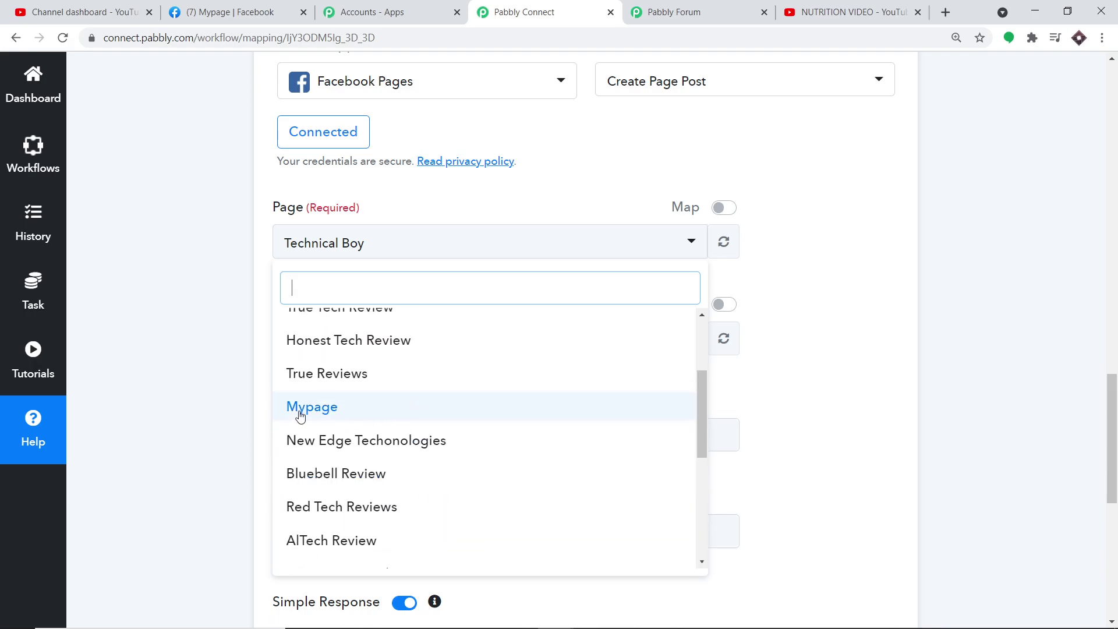
click(324, 409)
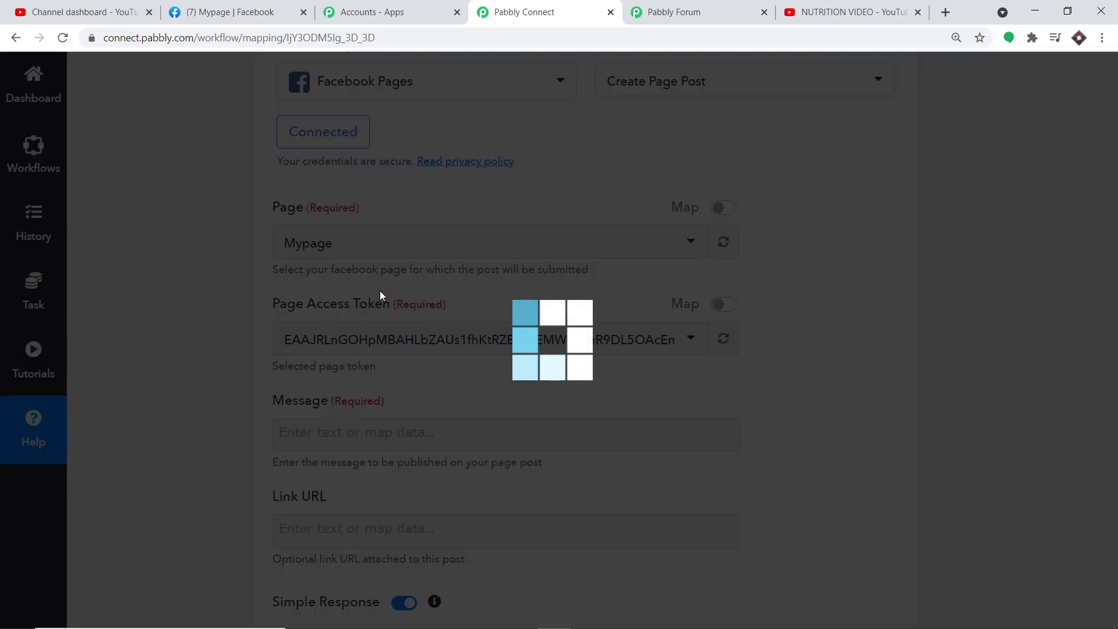
click(204, 7)
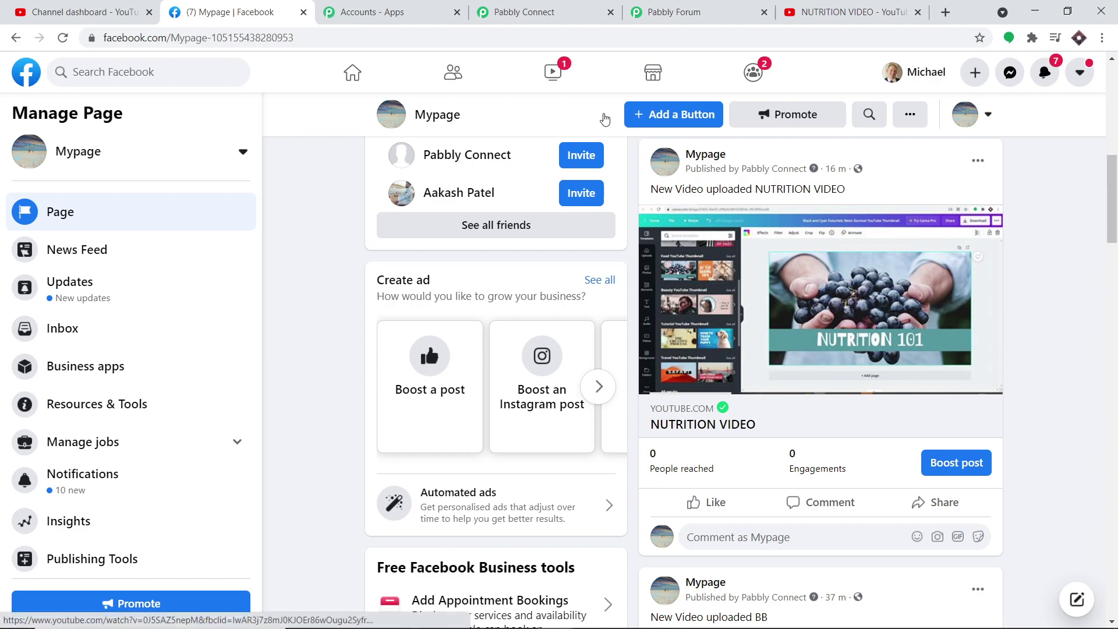
click(510, 7)
Compose the post message as "New Video Uploaded : " followed by the mapped snippet title from the YouTube trigger.
scroll(806, 233, down, 1)
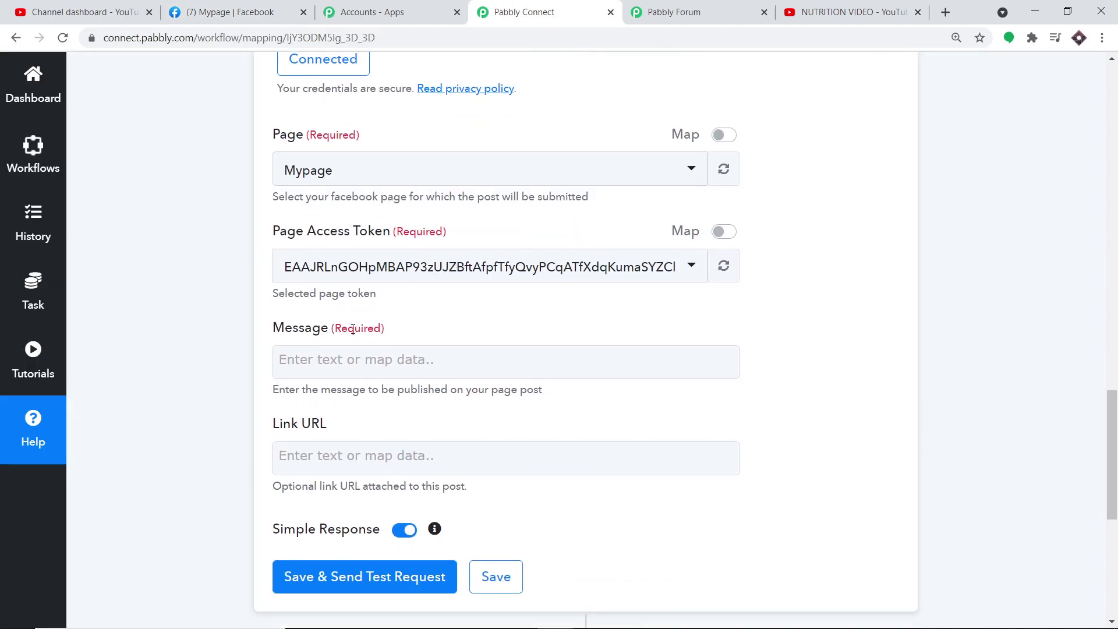
click(320, 357)
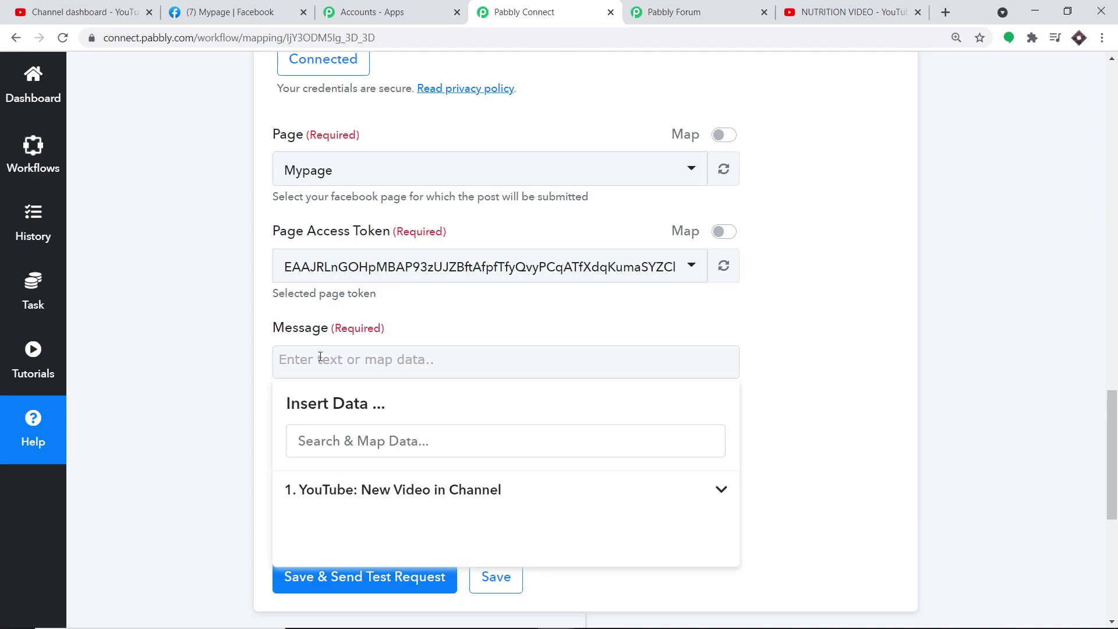
text(N)
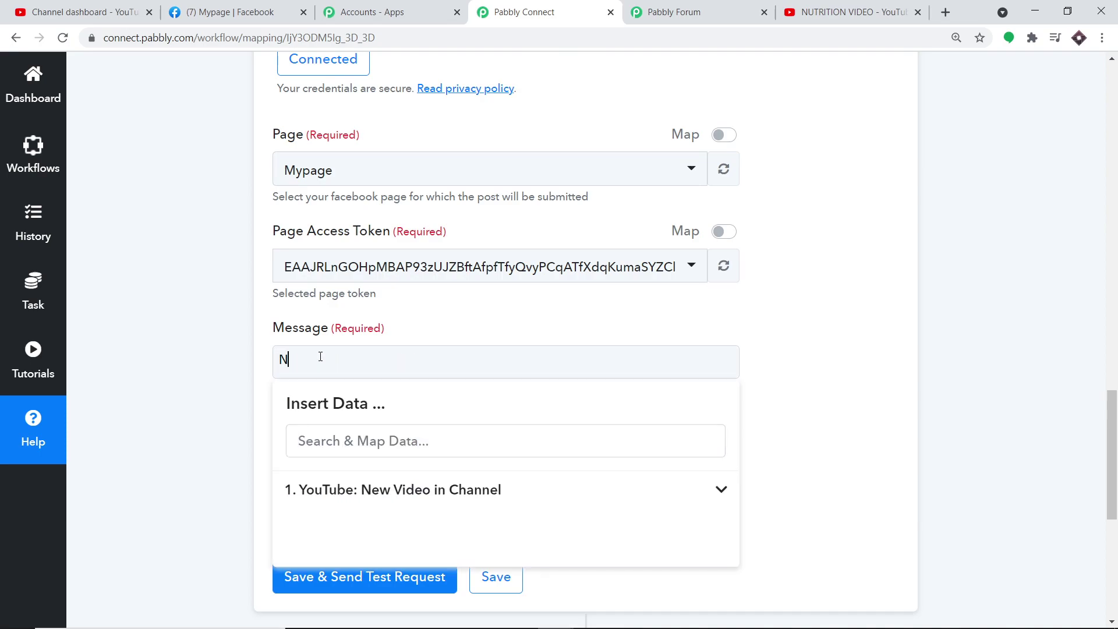
text(ew Video Uploaed)
text(add)
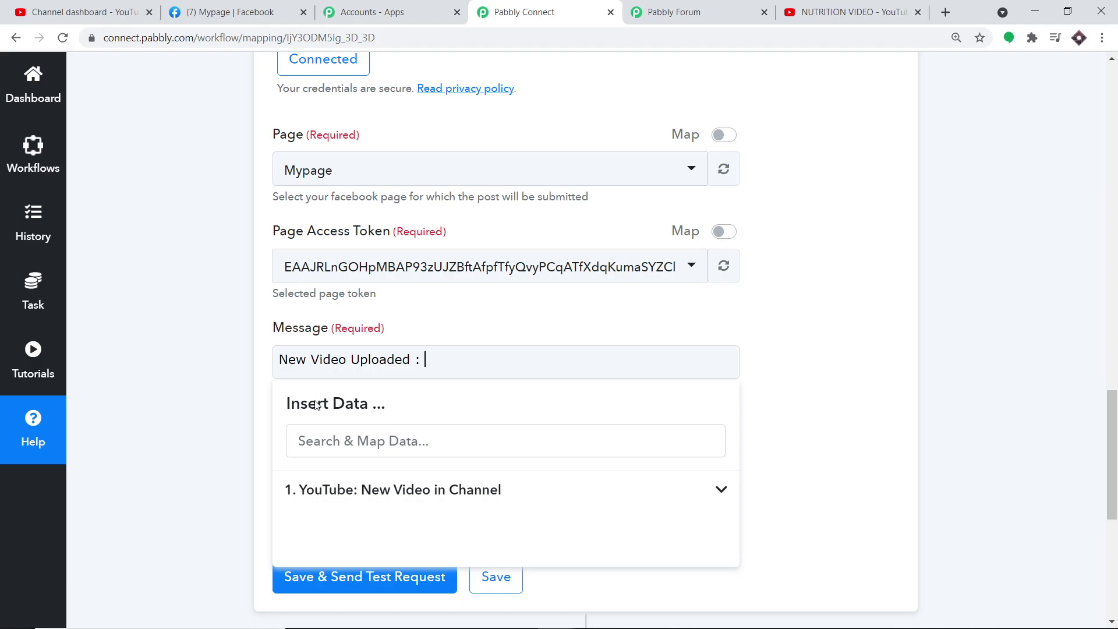
click(369, 488)
scroll(372, 478, down, 2)
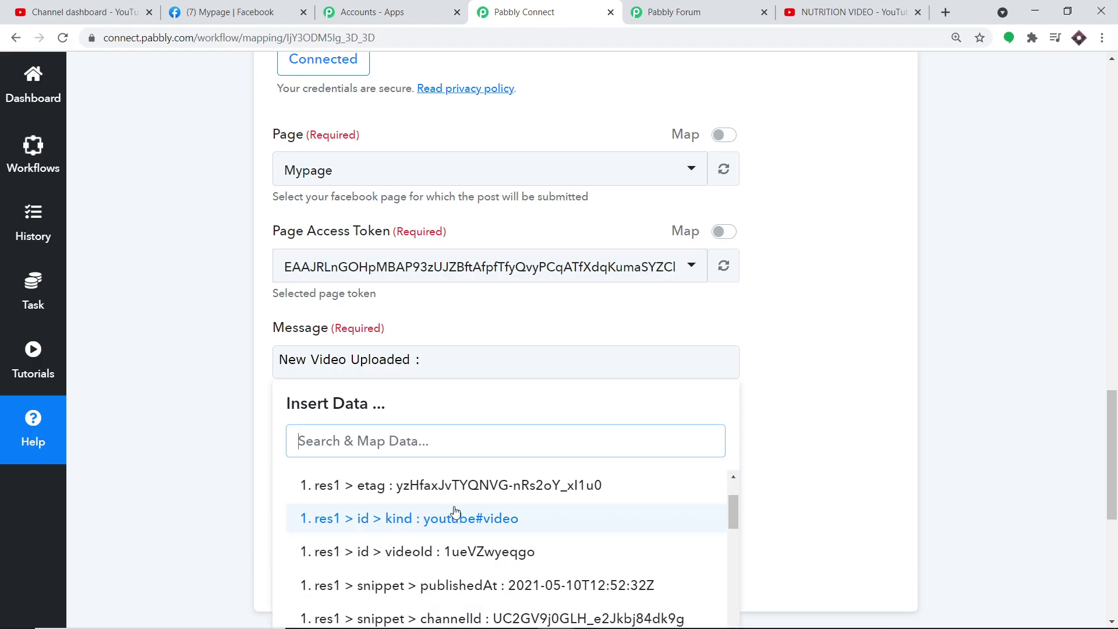
scroll(457, 512, down, 2)
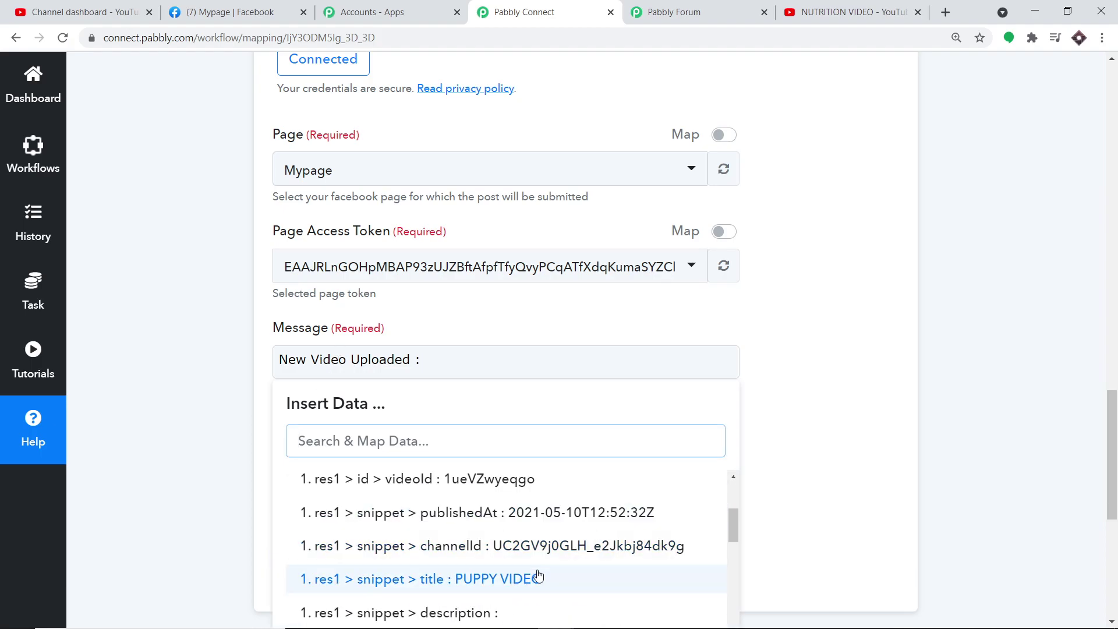
click(539, 578)
click(800, 364)
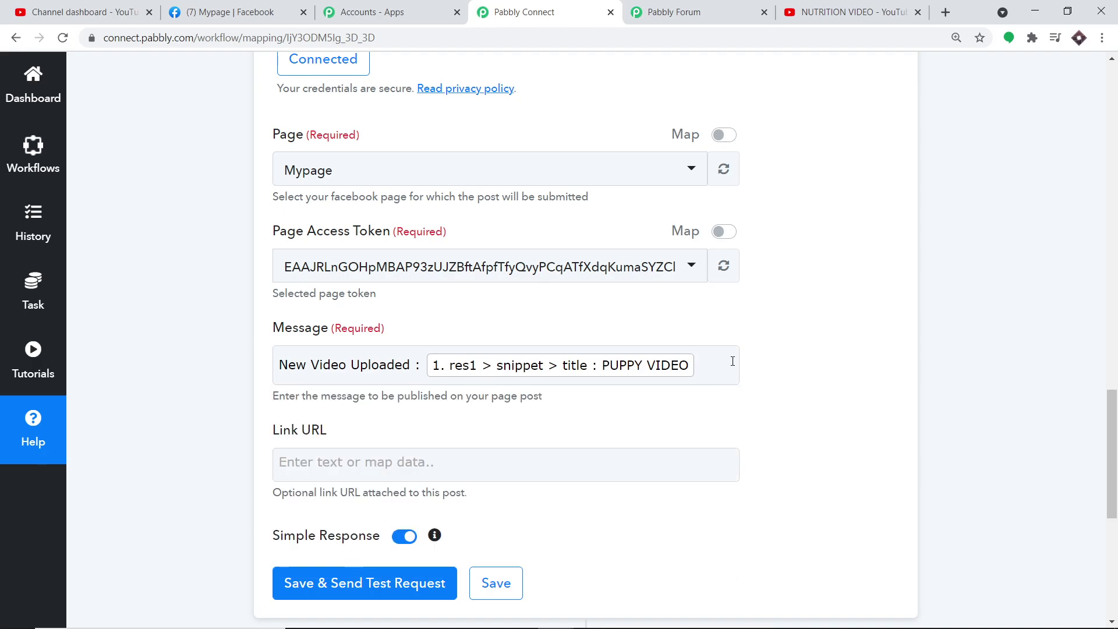
Map the post's Link URL to the video_url value from the YouTube New Video in Channel trigger.
scroll(370, 452, down, 1)
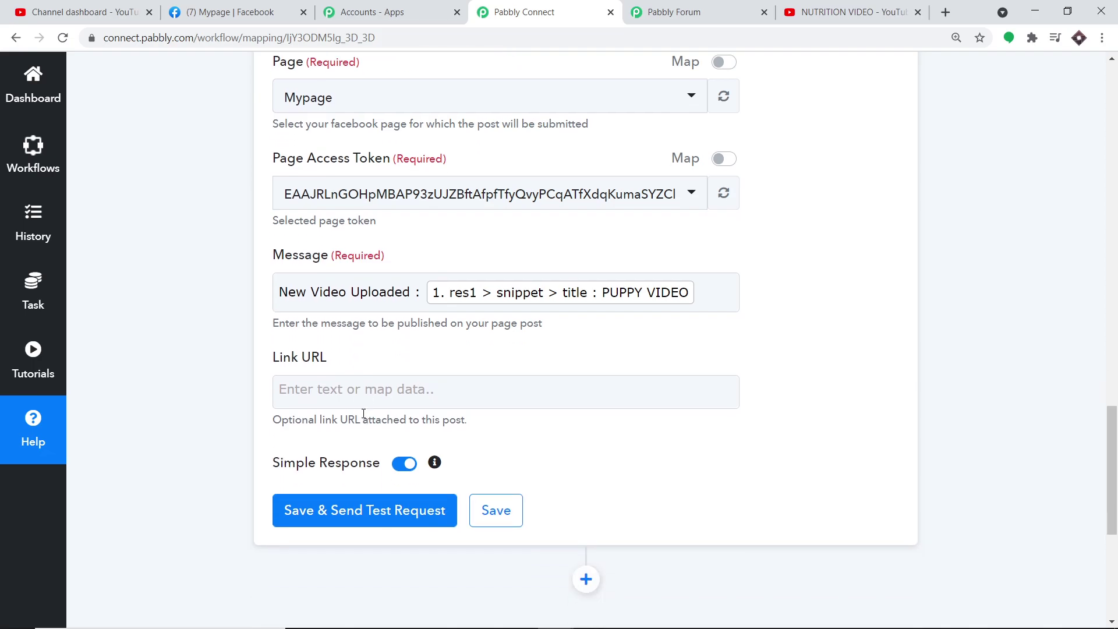
click(362, 395)
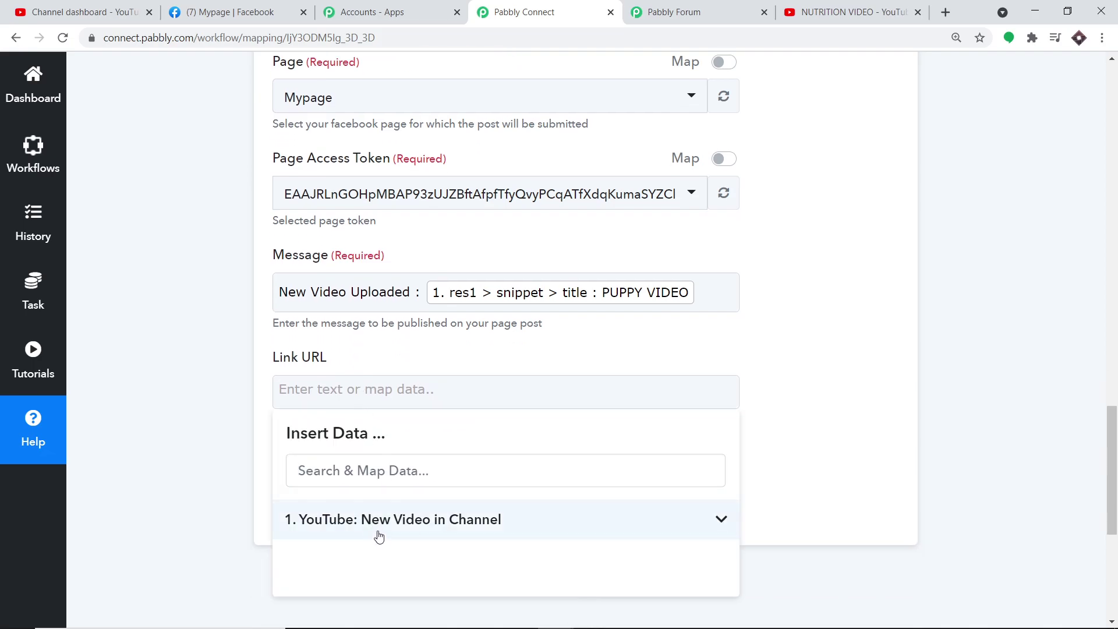
click(558, 532)
scroll(558, 533, down, 10)
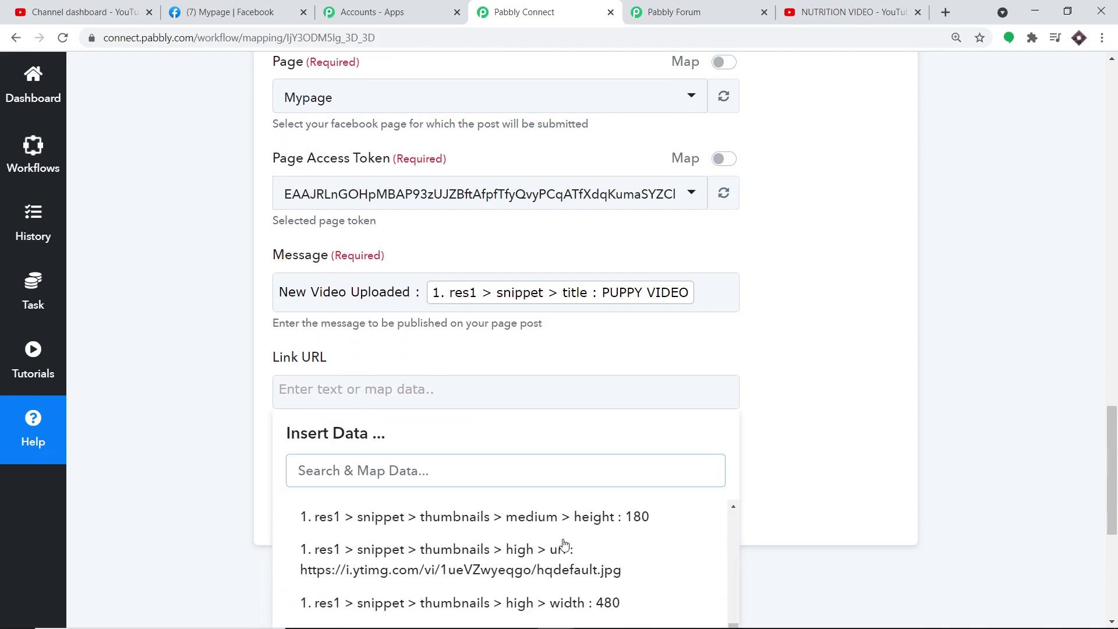
scroll(565, 547, down, 2)
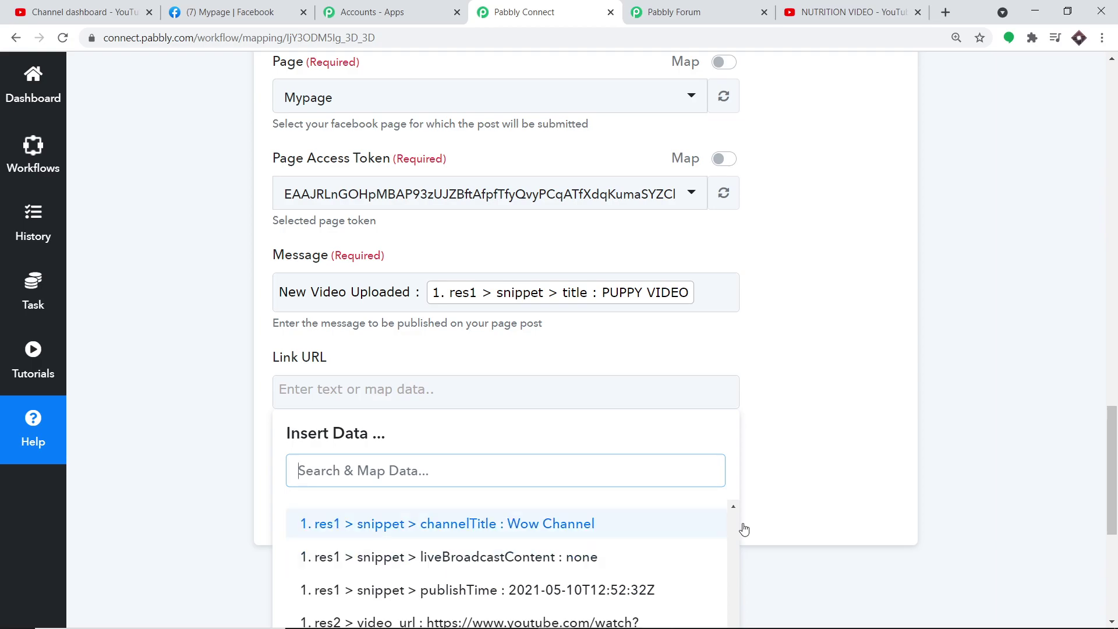
scroll(1115, 498, down, 3)
click(873, 483)
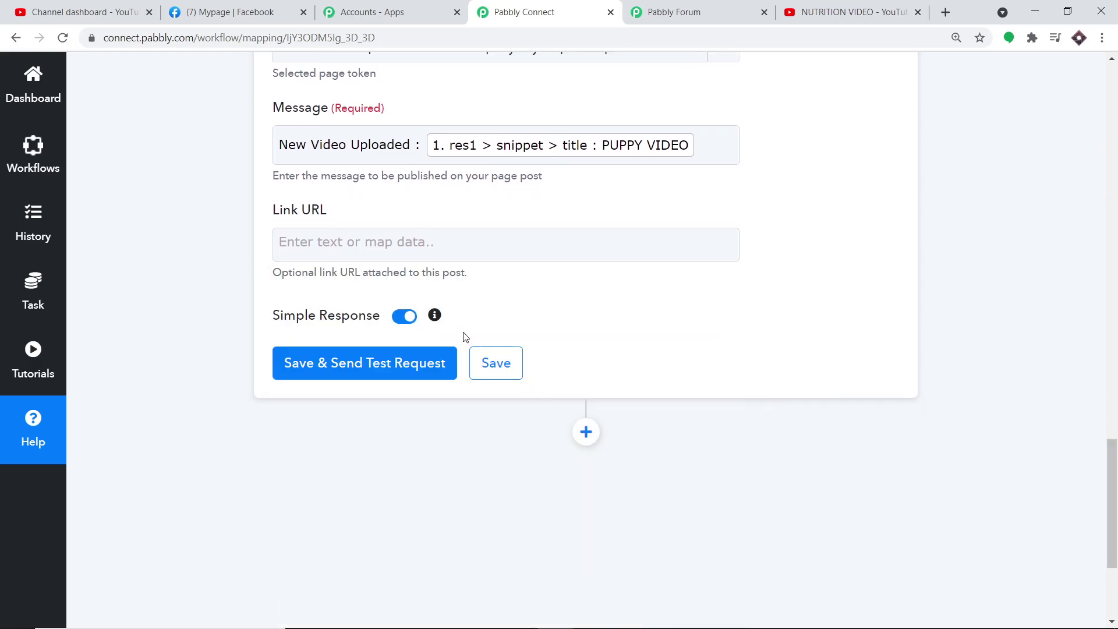
click(382, 241)
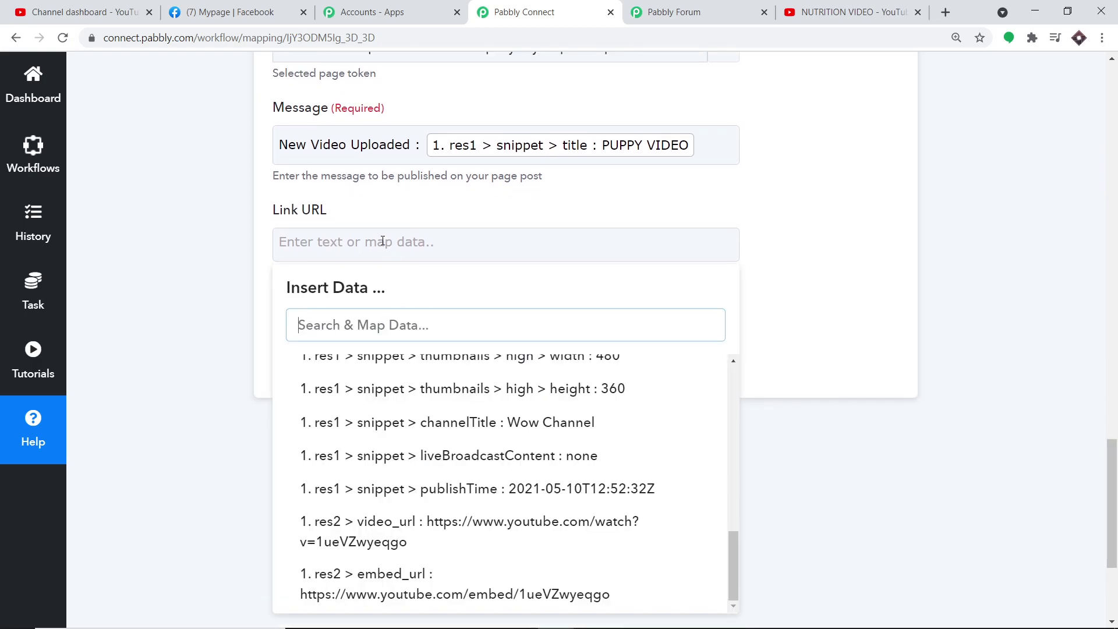
click(502, 533)
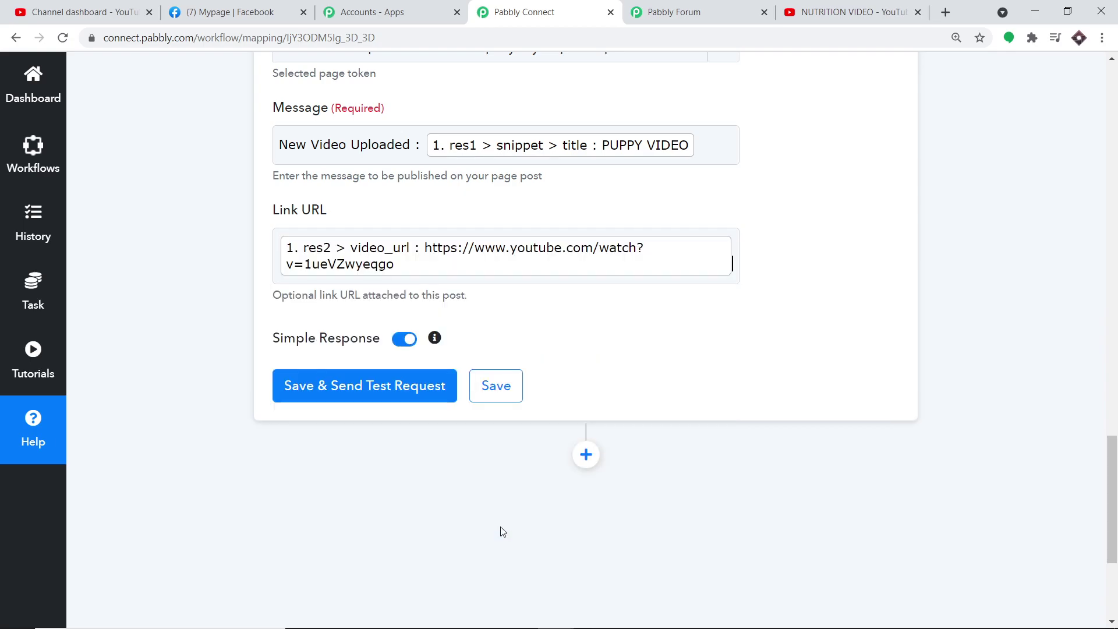
click(873, 253)
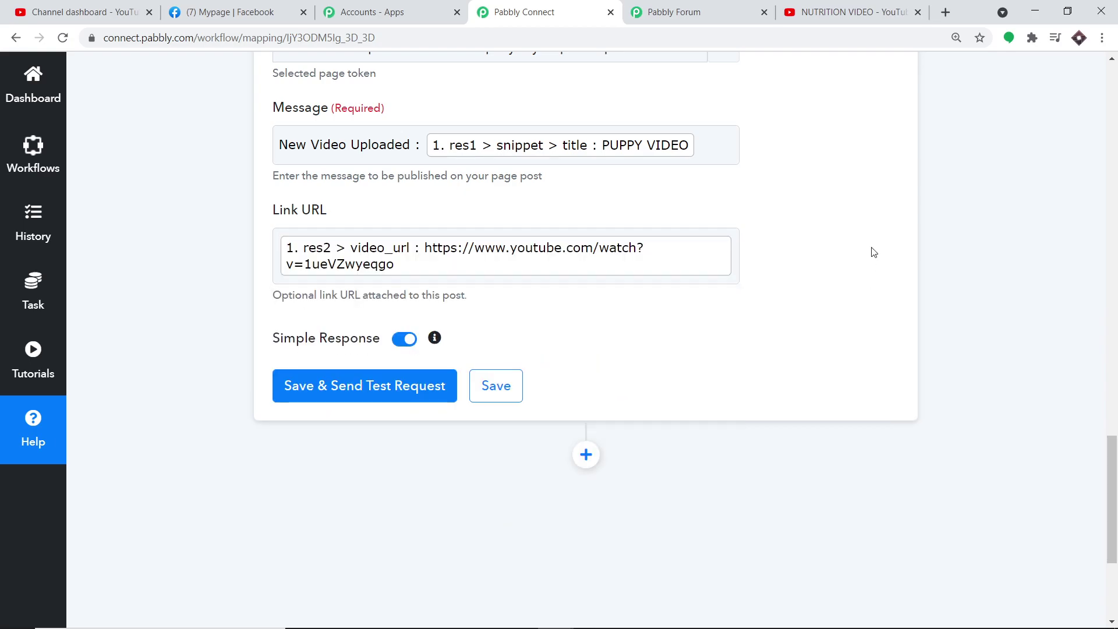
Save the Facebook action, send a test request, and check the refreshed Mypage on Facebook for the new post.
click(391, 396)
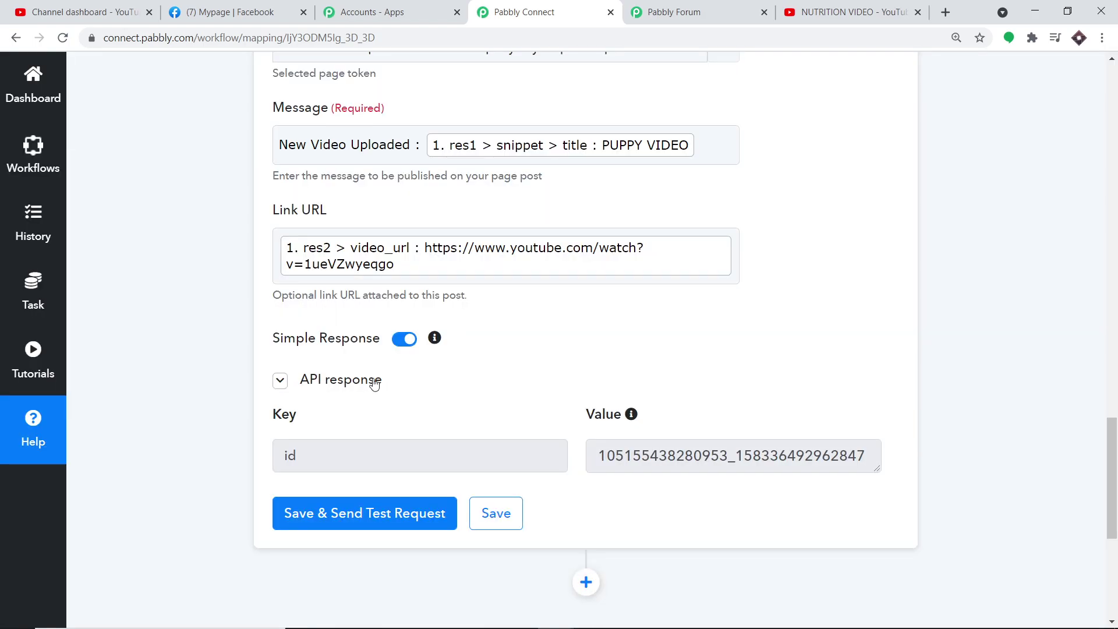
click(255, 4)
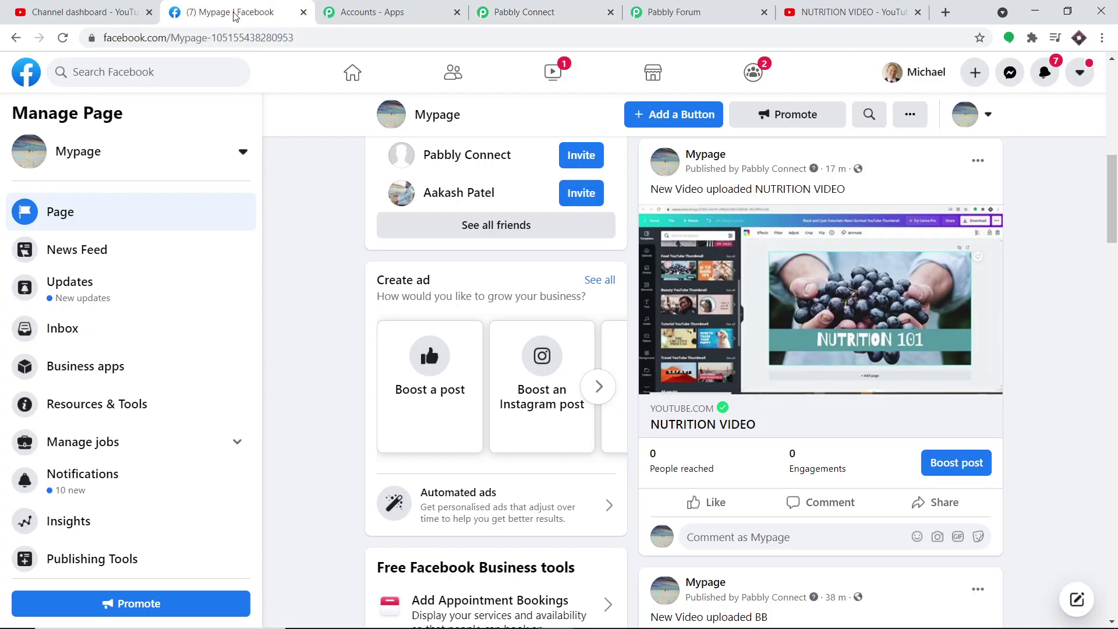
click(62, 38)
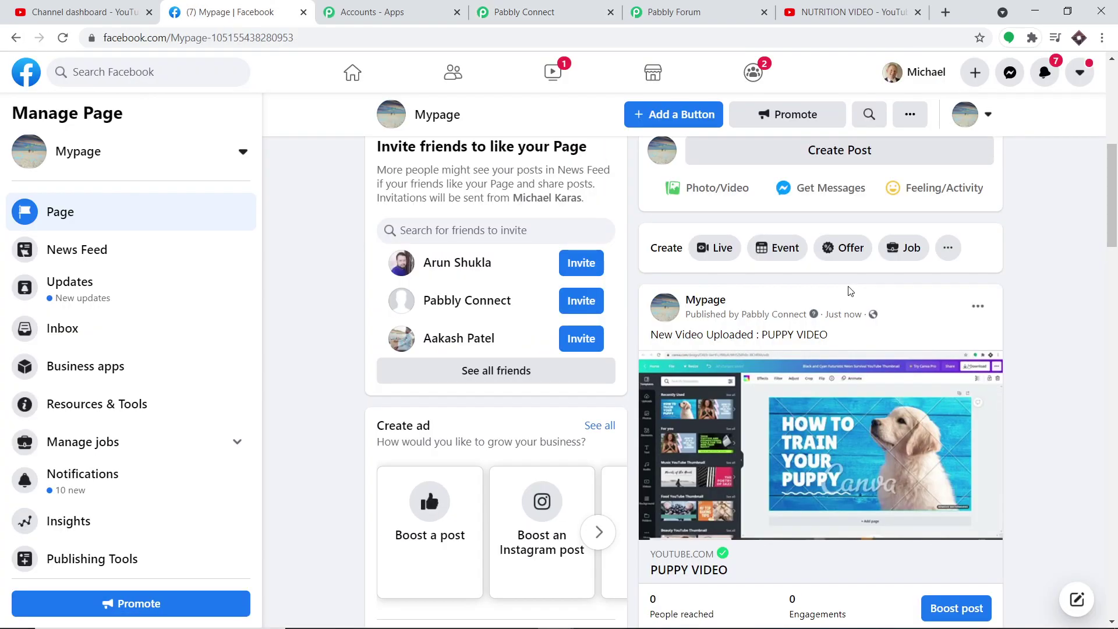
scroll(816, 309, down, 2)
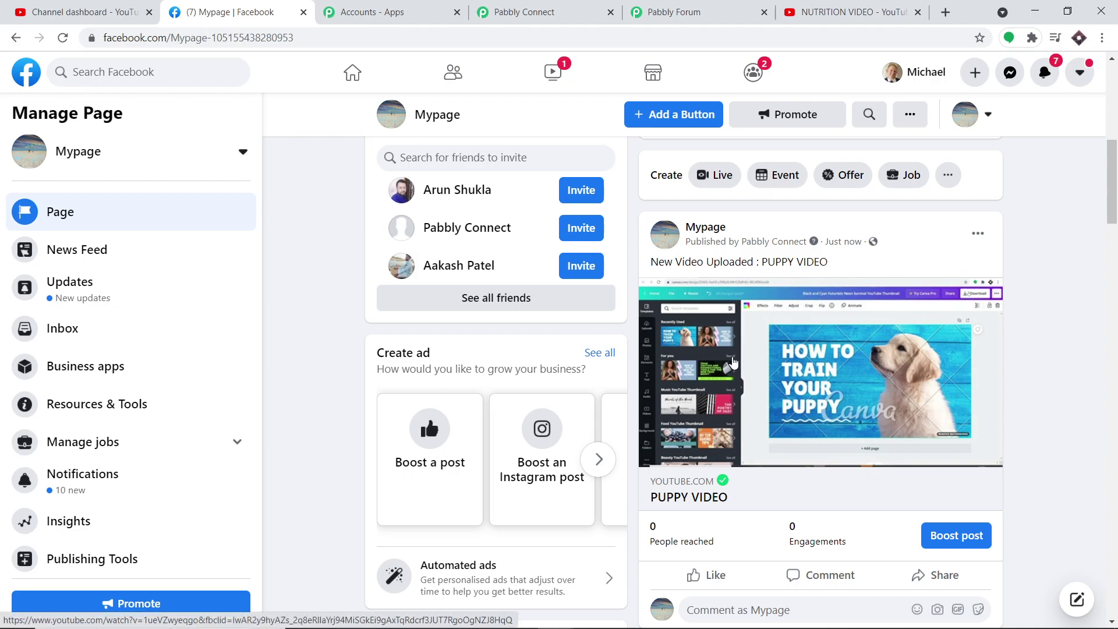
Return to the Pabbly Connect workflow and collapse both the Facebook Pages action and the YouTube trigger.
click(570, 6)
scroll(1116, 347, up, 5)
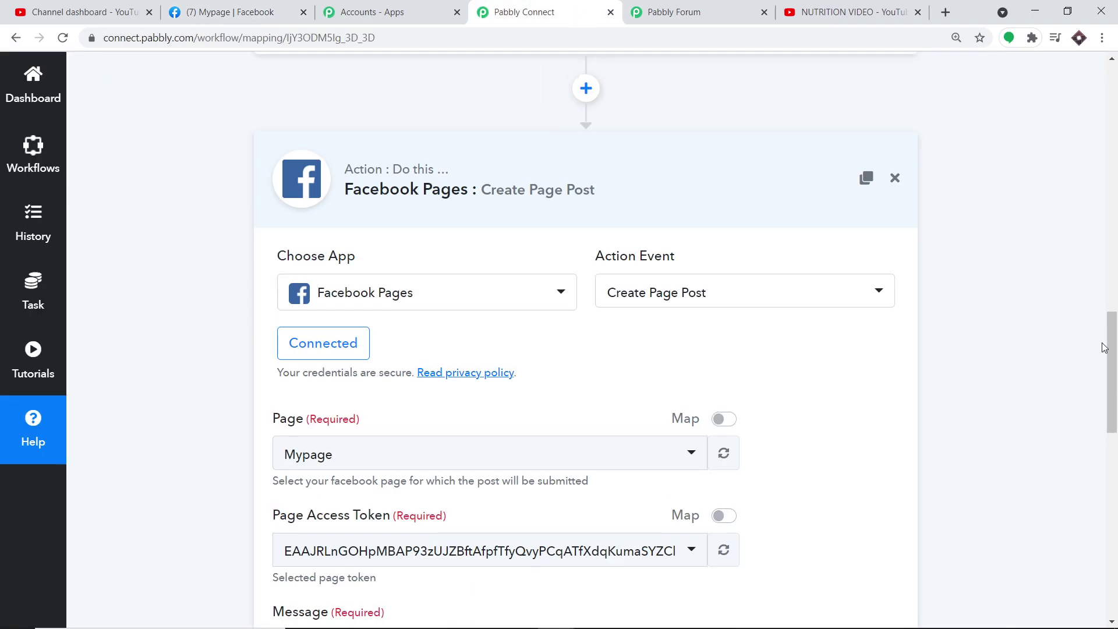
click(581, 175)
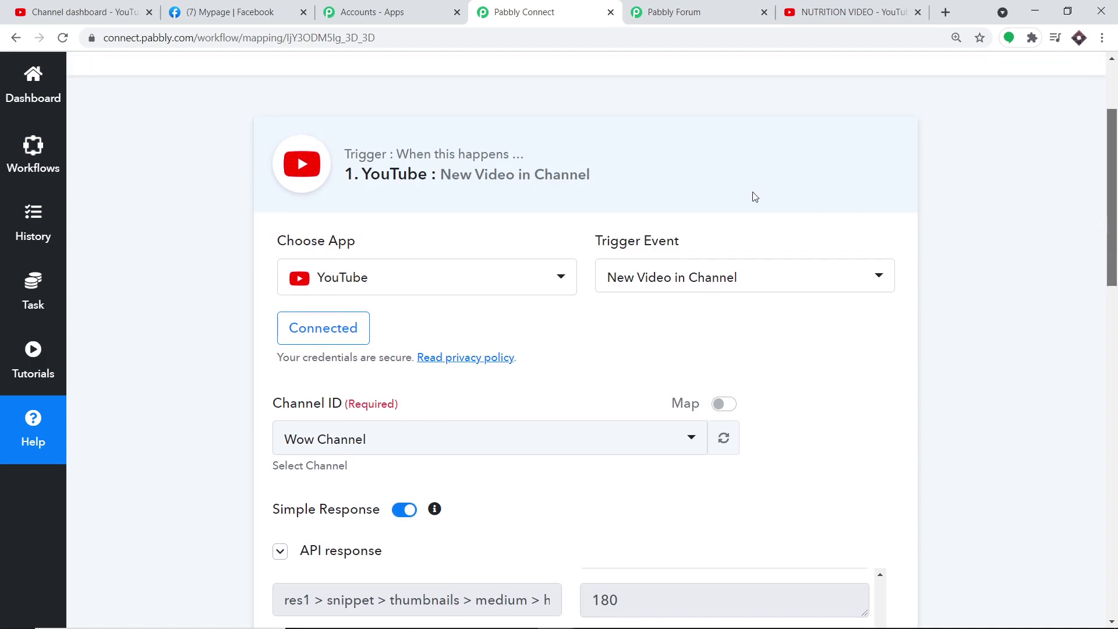
click(655, 170)
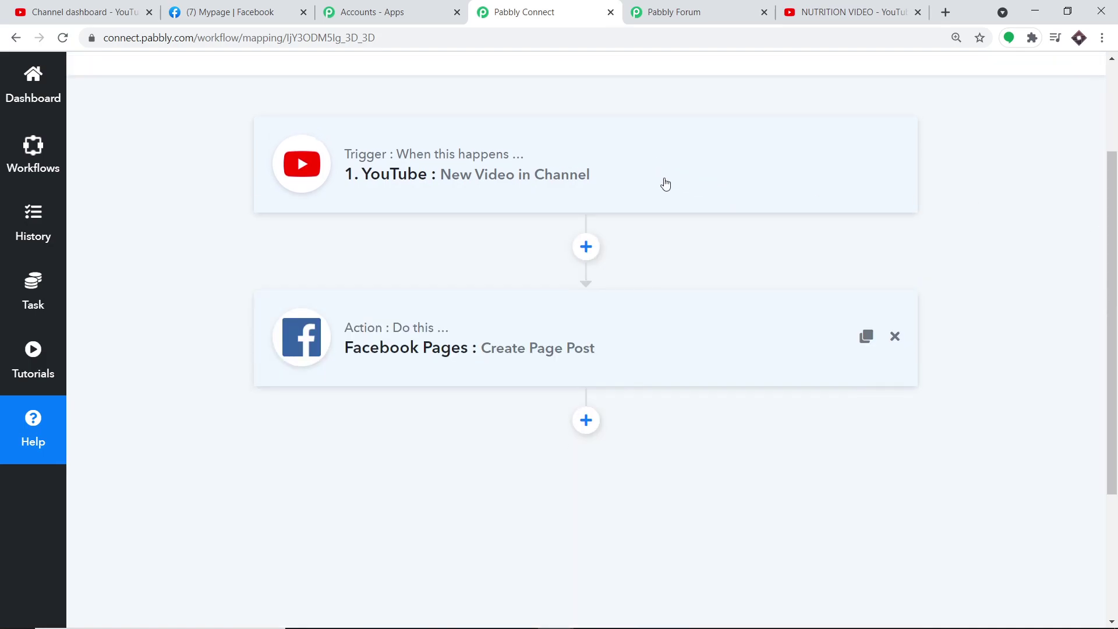